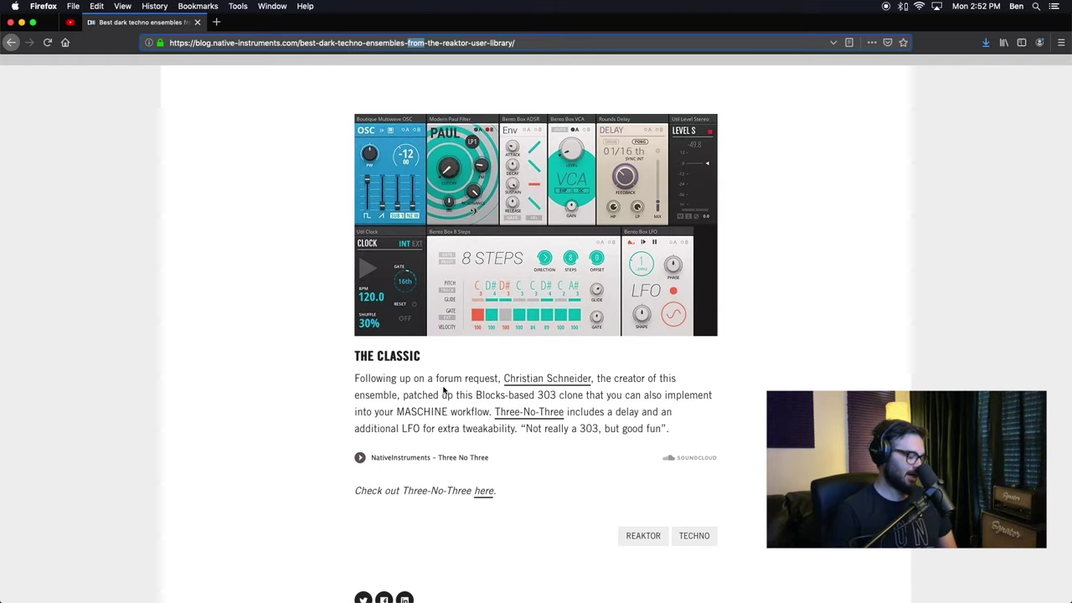
Step: Open the Three-No-Three user library entry from the techno ensembles article and download the ensemble
click(484, 492)
click(285, 25)
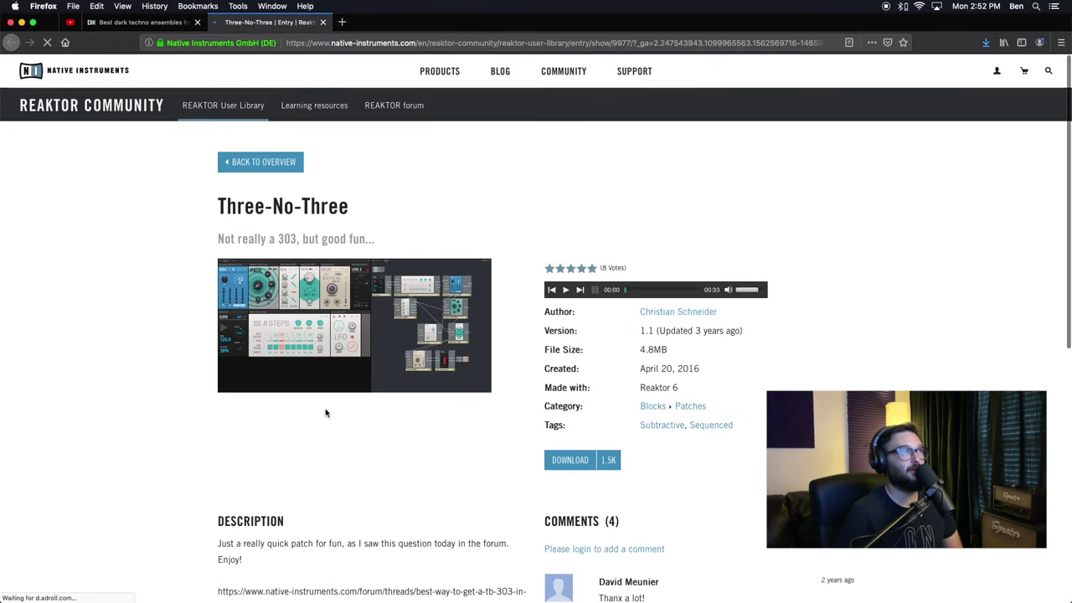
scroll(356, 496, down, 2)
scroll(356, 496, down, 2)
right_click(564, 406)
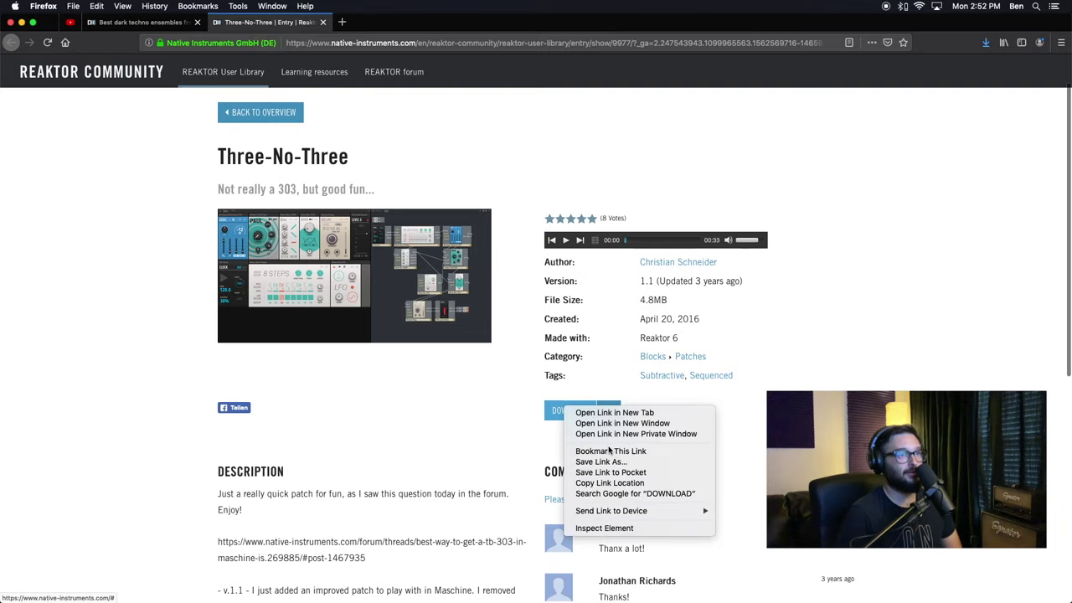
click(455, 445)
scroll(561, 489, up, 3)
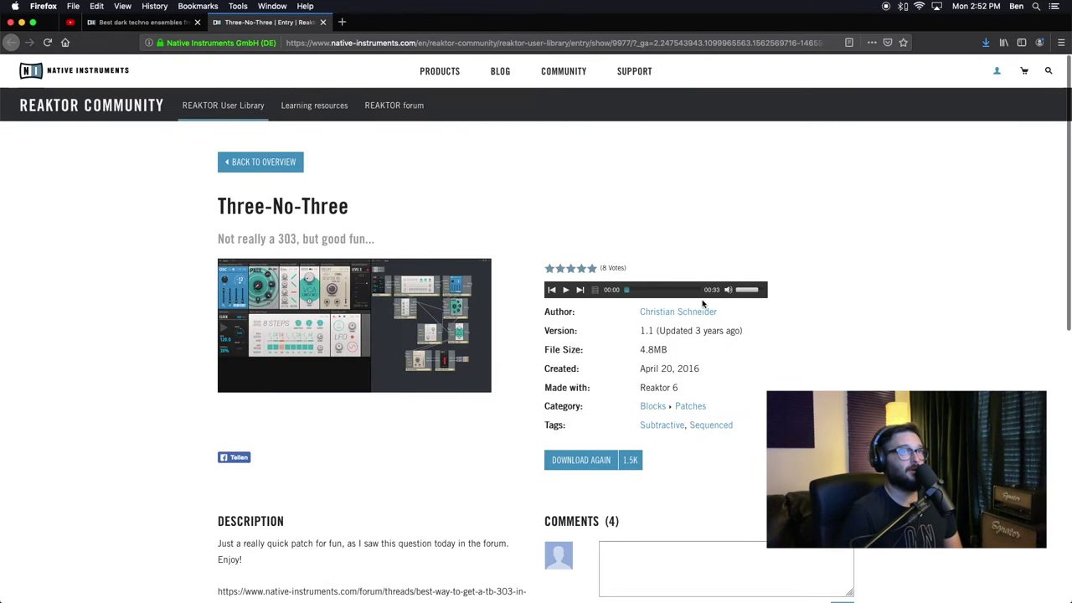
Step: Review the author's other library uploads in a separate tab, and read the Three-No-Three description and comments
super+click(678, 314)
click(382, 38)
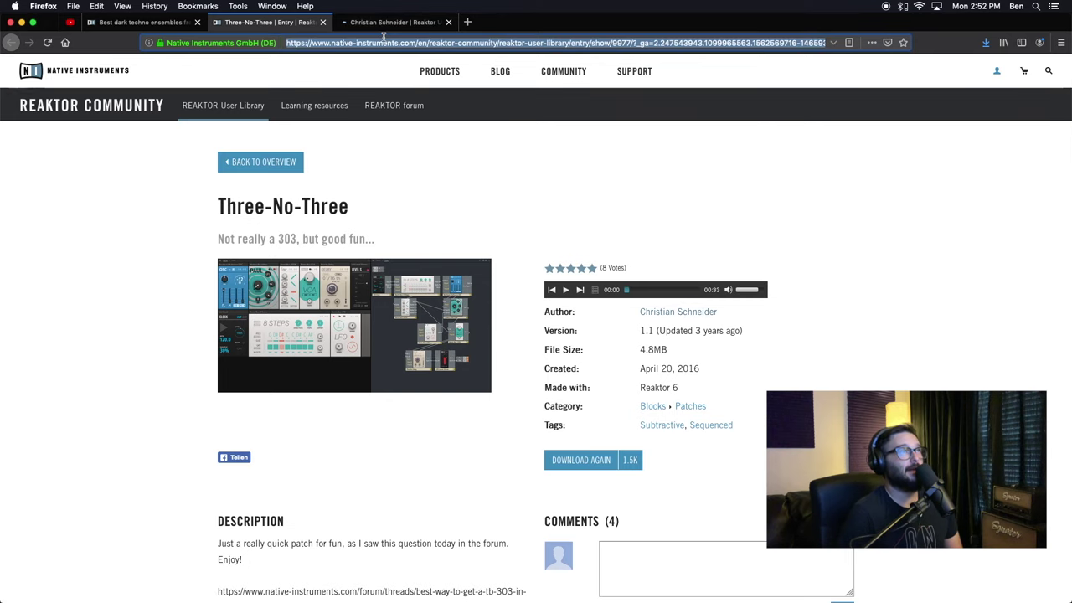
click(394, 22)
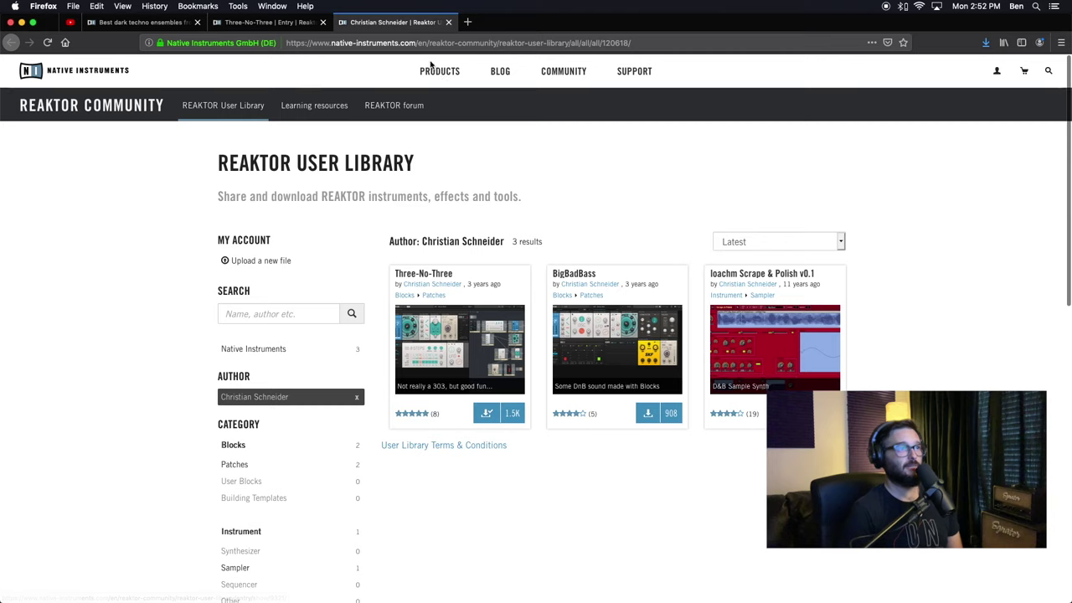
click(449, 23)
scroll(514, 510, down, 2)
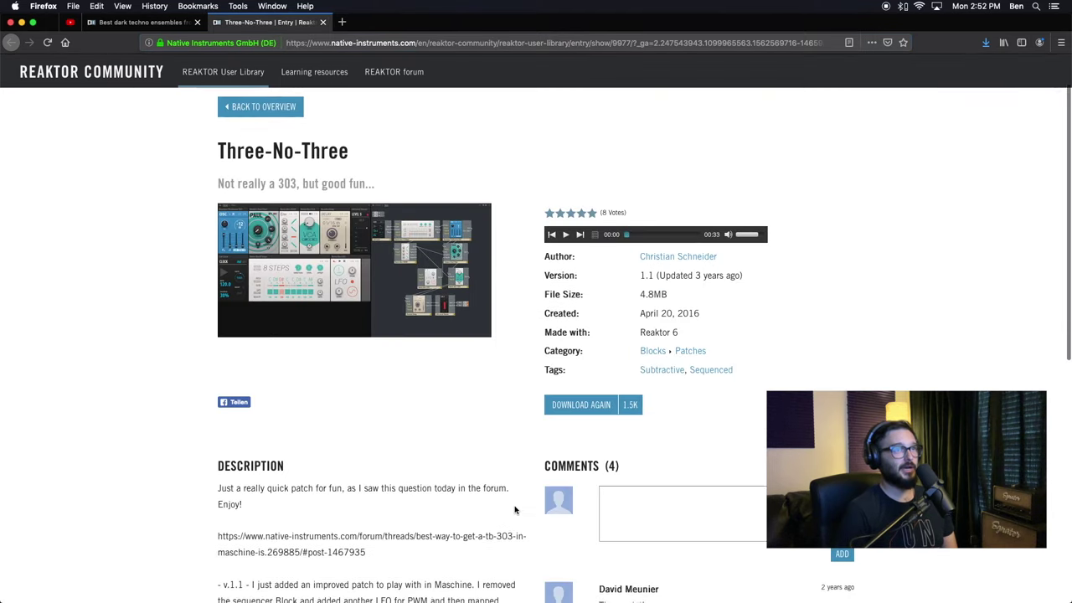
scroll(515, 510, up, 2)
scroll(481, 499, down, 5)
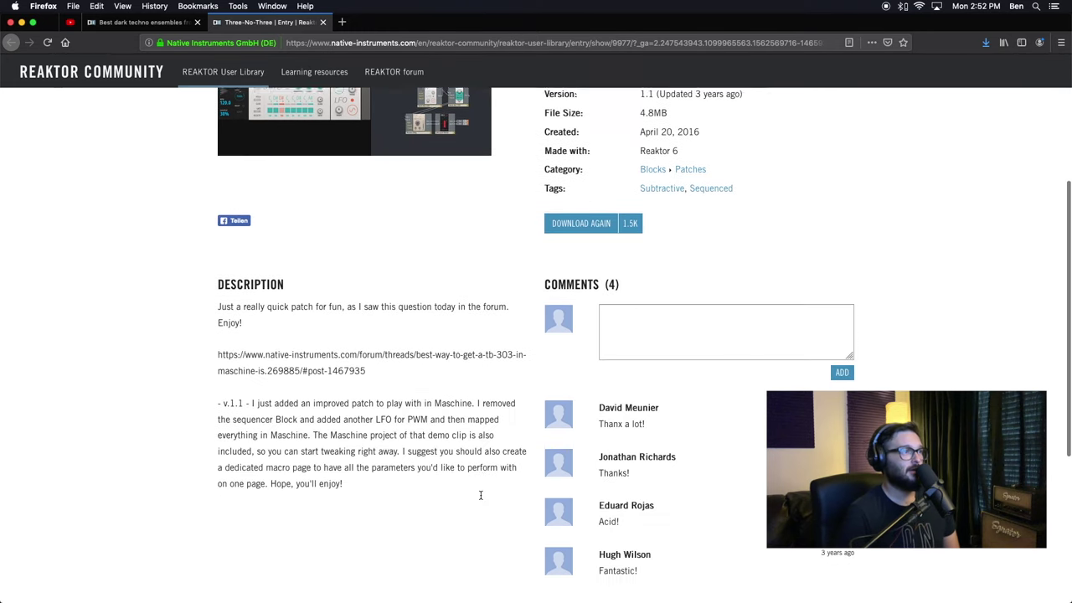
scroll(478, 495, up, 5)
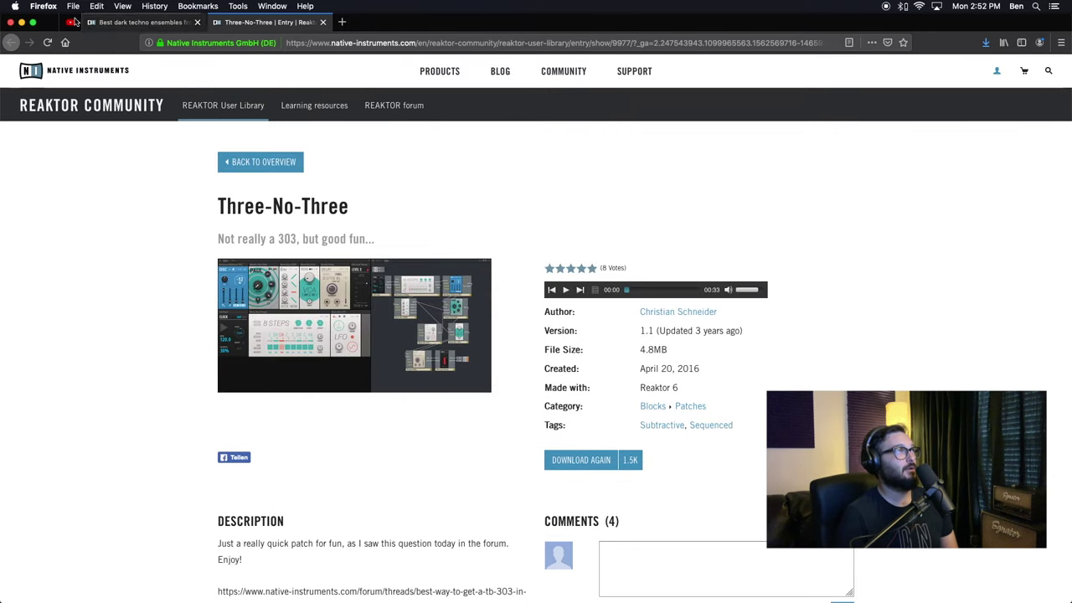
Step: Switch to Finder and extract Three-No-Three_1.1.rar in the Downloads folder
click(22, 23)
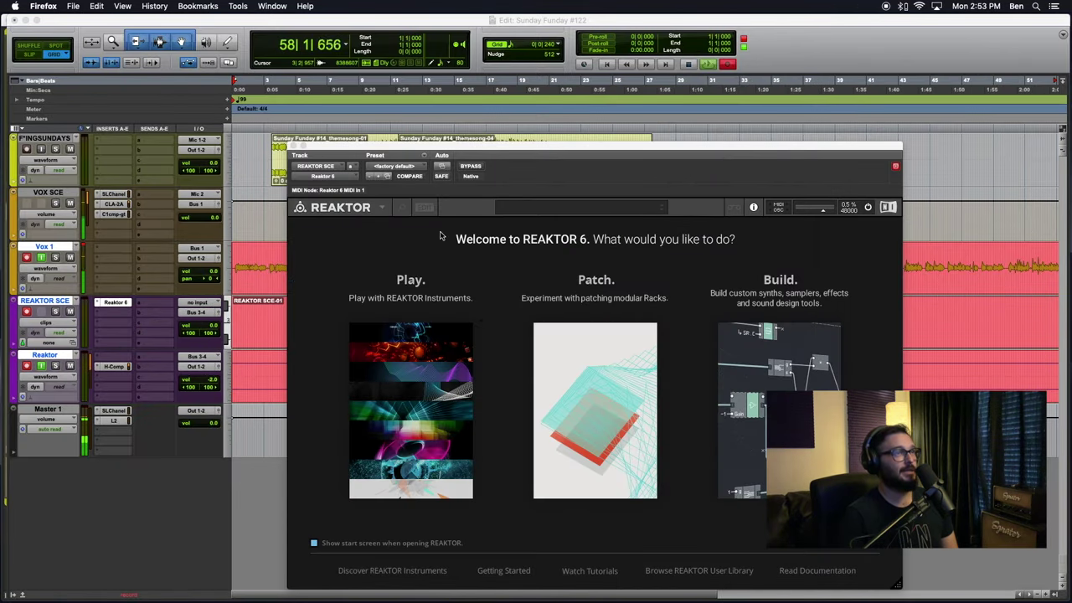
key(super+Tab)
key(super+Tab)
key(super+Tab)
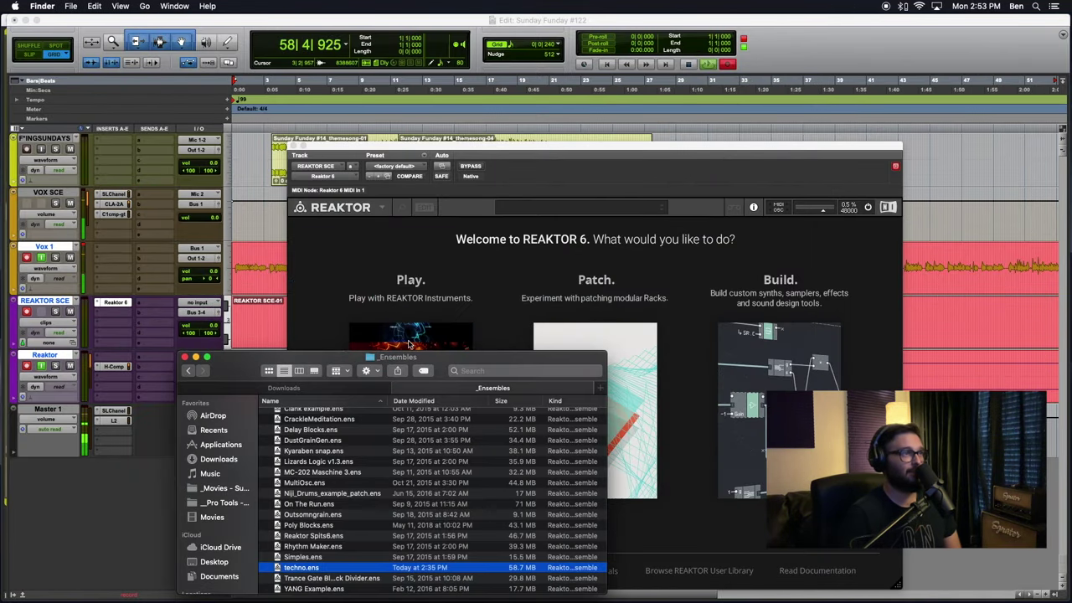
click(347, 387)
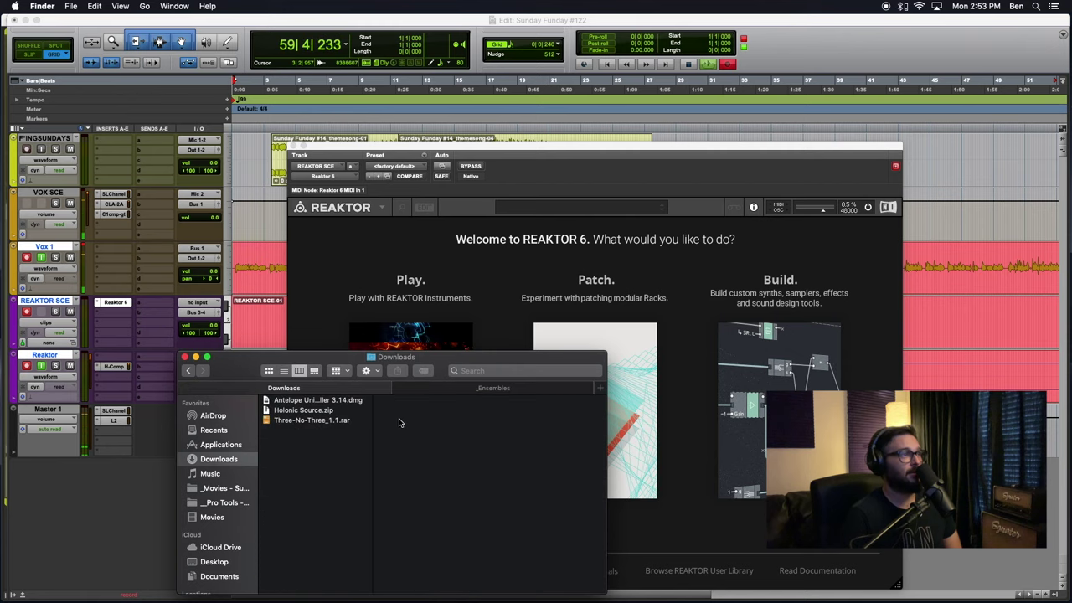
click(335, 401)
click(295, 421)
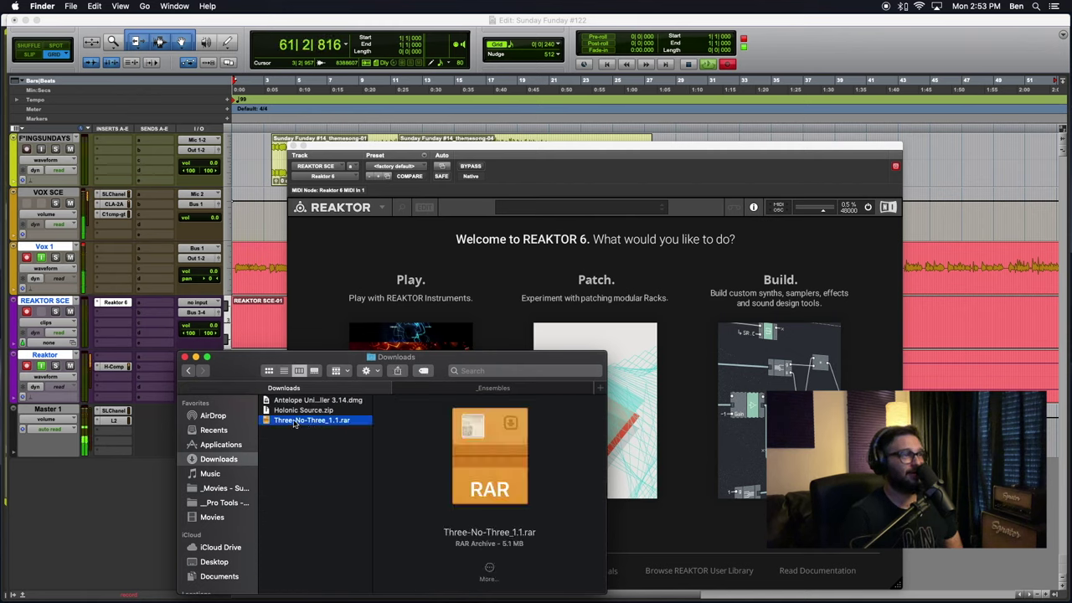
double_click(294, 420)
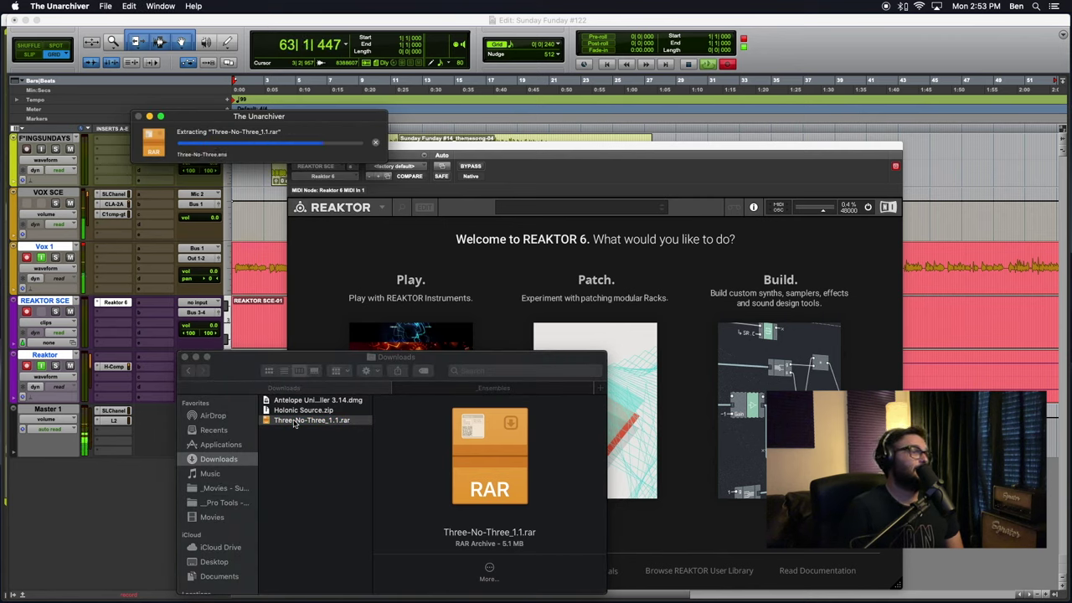
Step: Examine the two .ens ensembles and the Tweaky.mxprj project inside the extracted Three-No-Three_1.1 folder
click(316, 420)
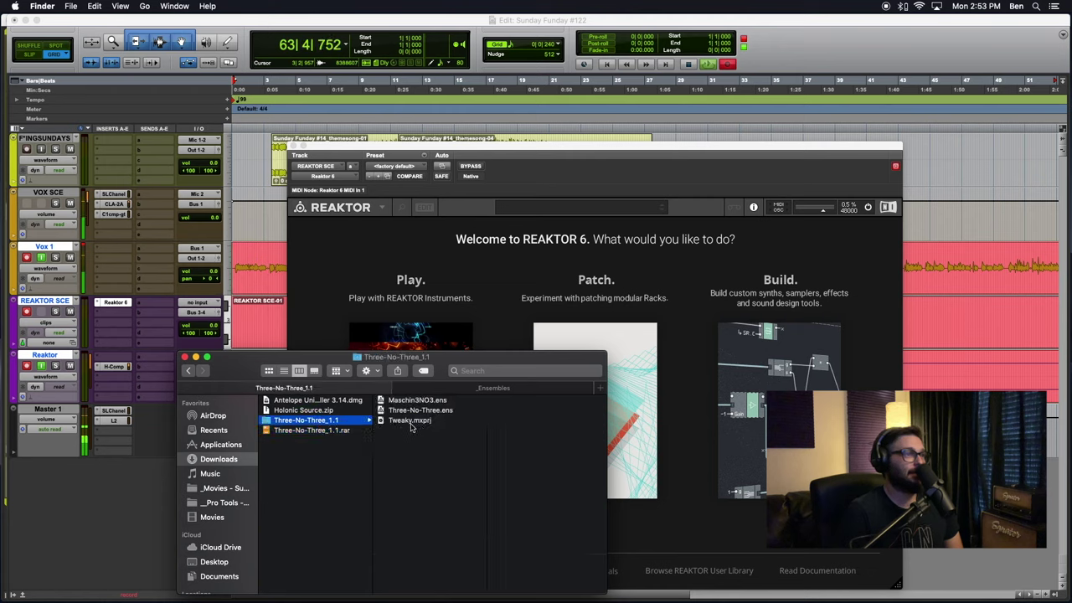
click(416, 402)
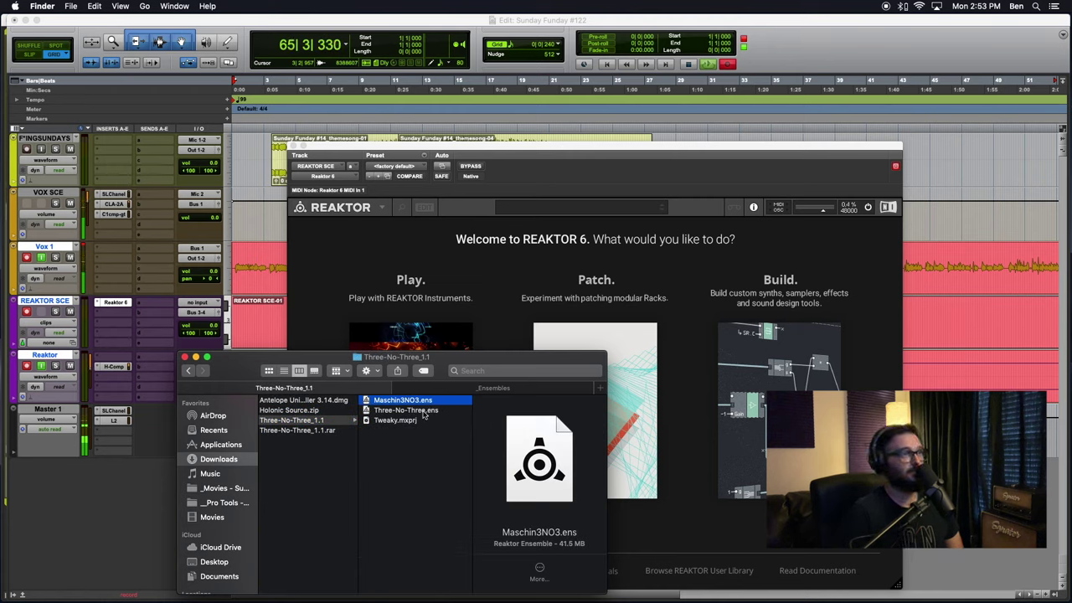
shift+click(410, 411)
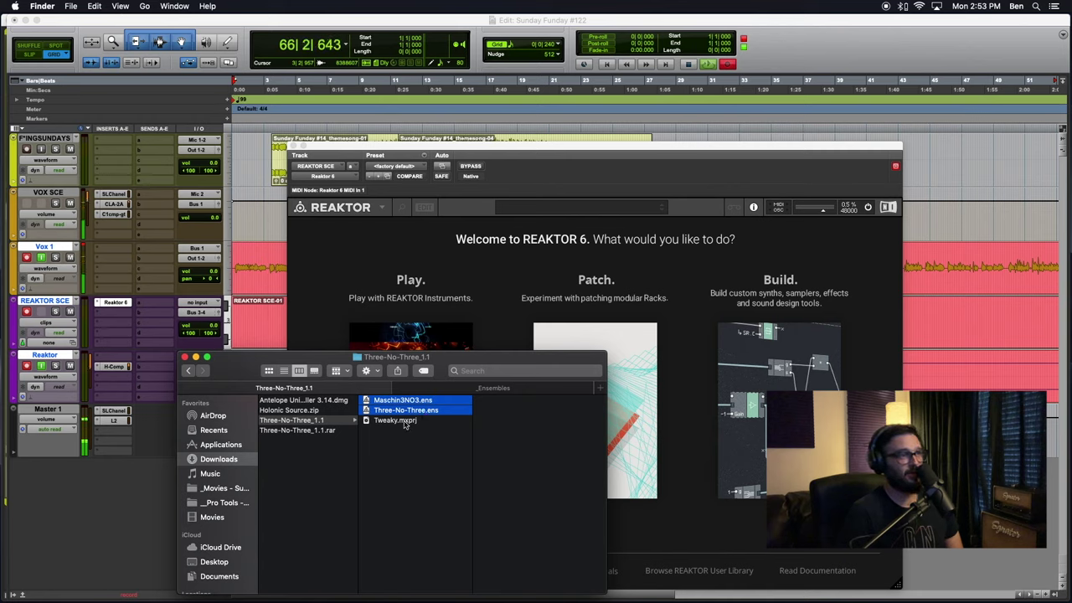
click(412, 449)
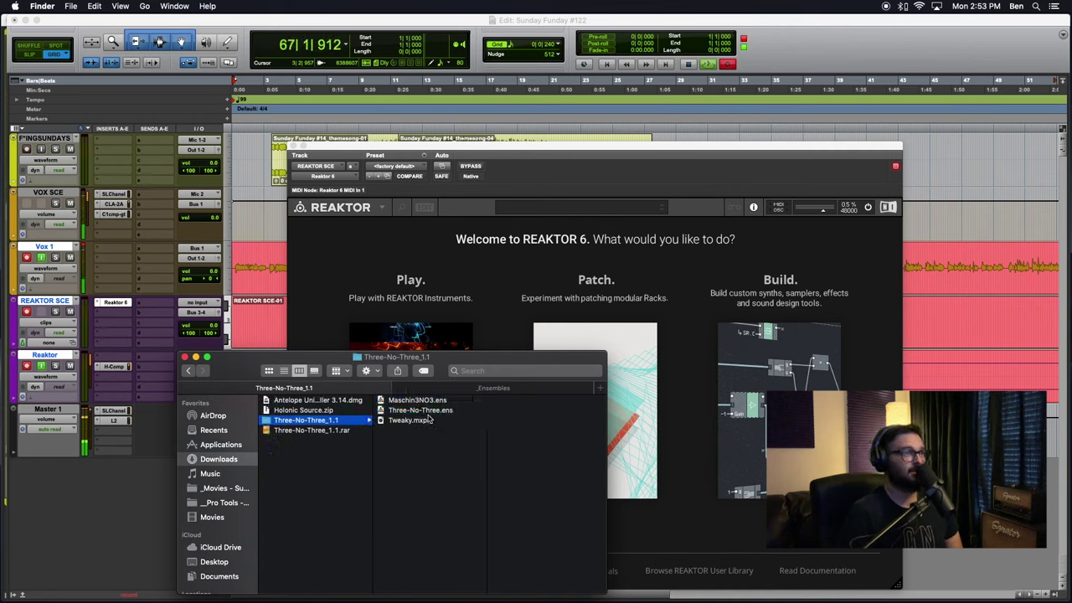
click(430, 411)
click(398, 421)
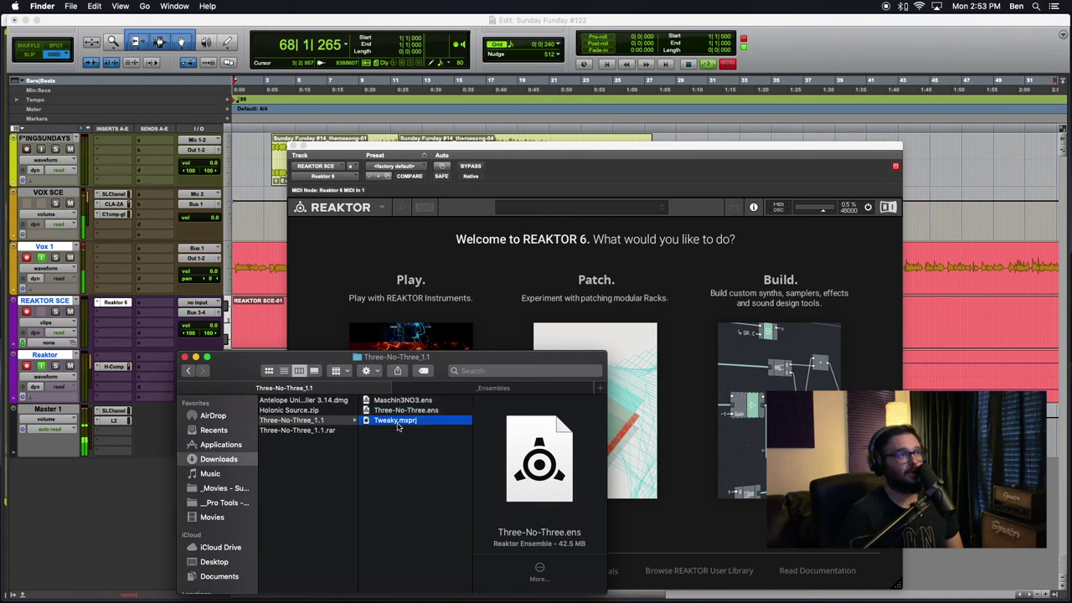
scroll(533, 494, down, 3)
scroll(533, 495, up, 3)
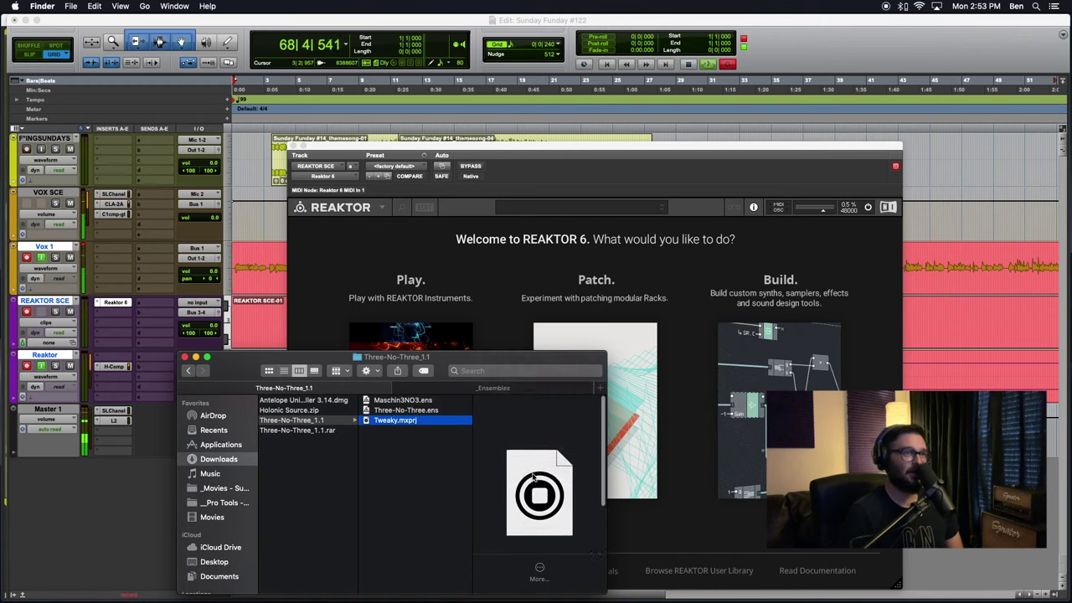
click(430, 411)
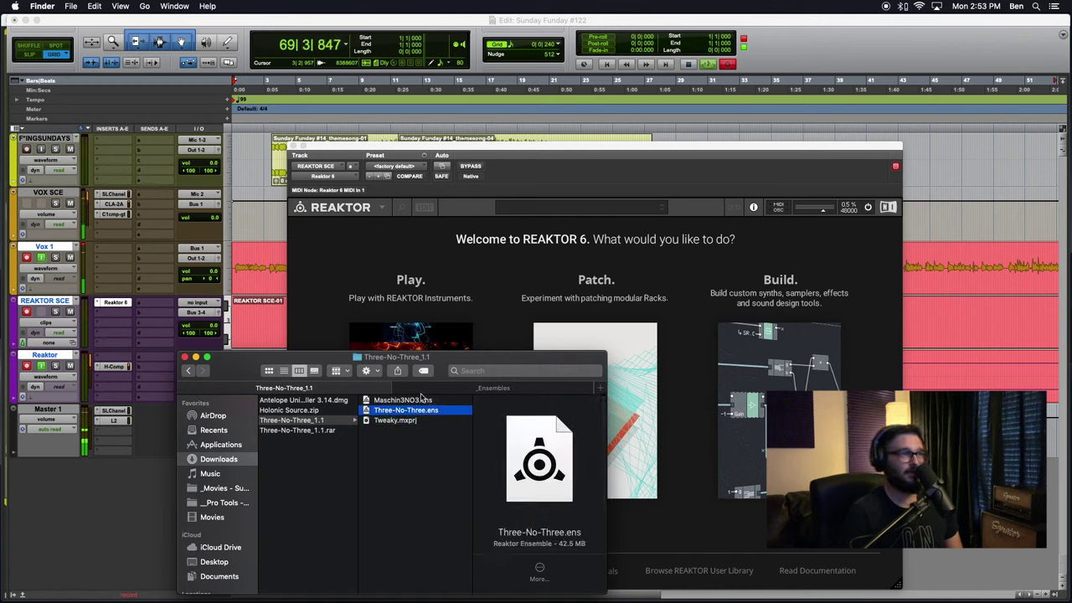
click(423, 392)
click(327, 390)
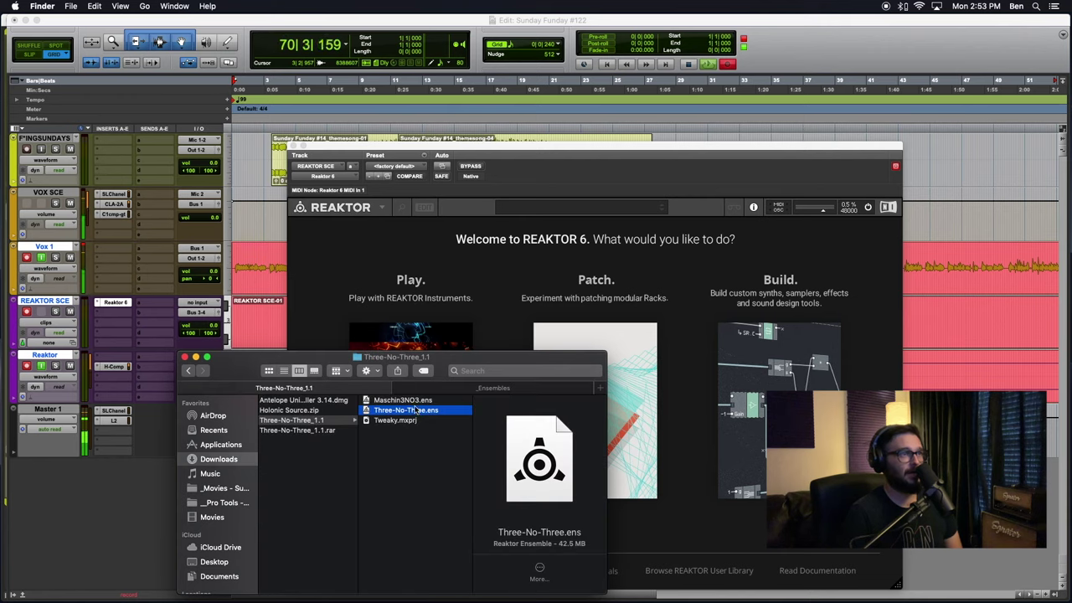
Step: Move all three files from the Three-No-Three_1.1 folder into the _Ensembles folder and open that folder
click(403, 400)
key(super+a)
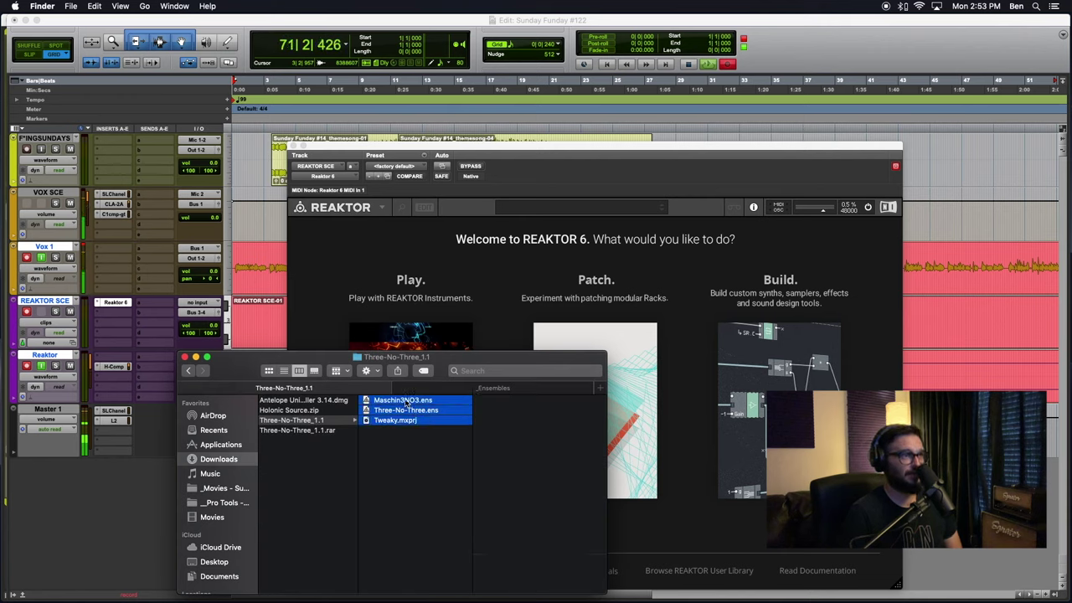
drag(406, 403, 487, 388)
click(487, 388)
Step: Locate Maschin3NO3.ens and Three-No-Three.ens in the _Ensembles folder listing
scroll(474, 510, down, 5)
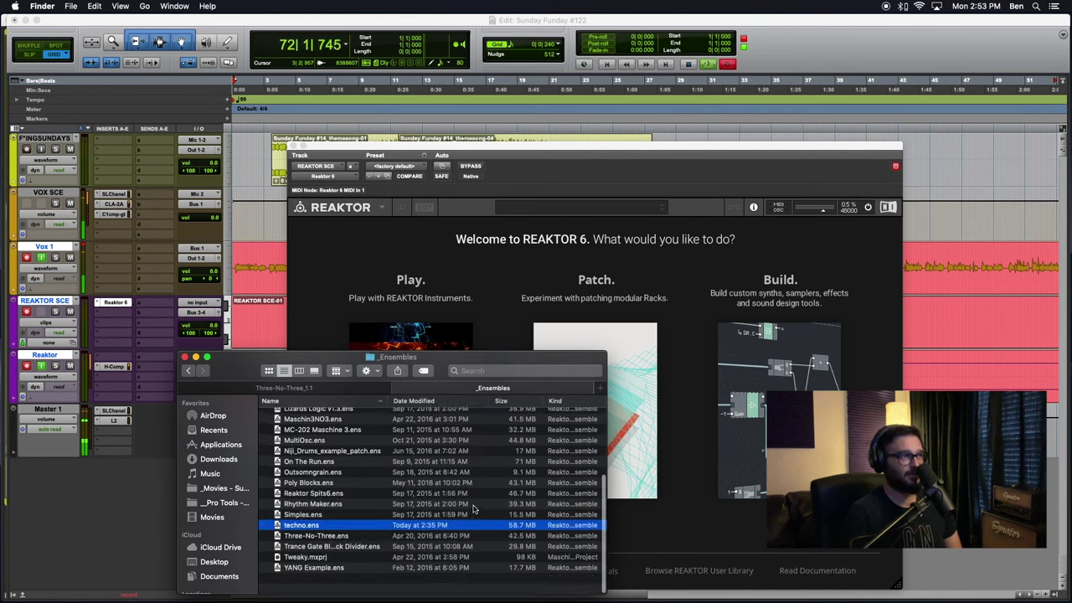
scroll(339, 507, down, 2)
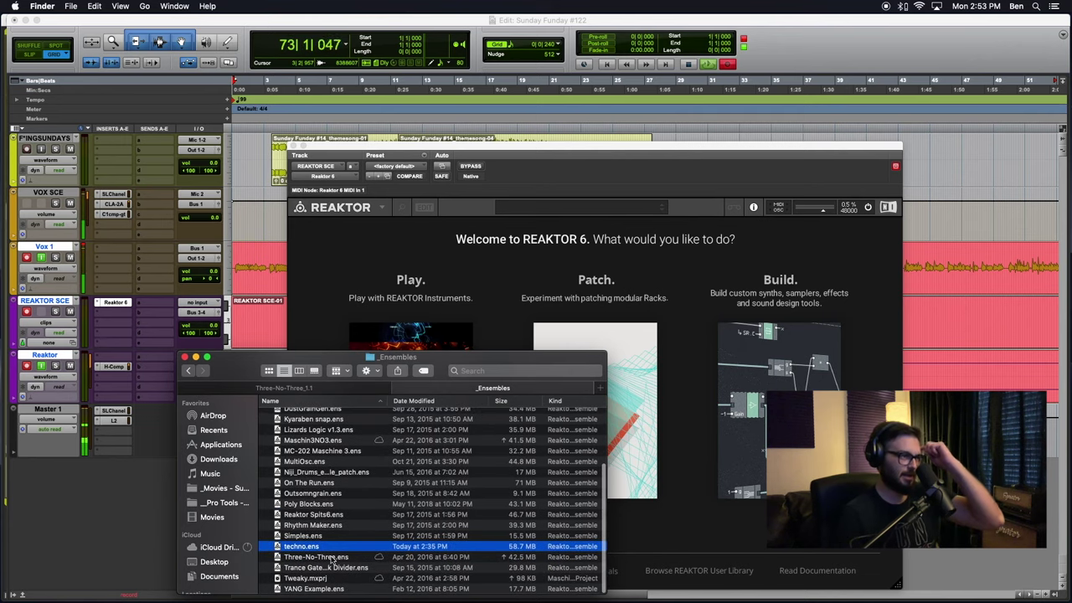
scroll(352, 572, down, 1)
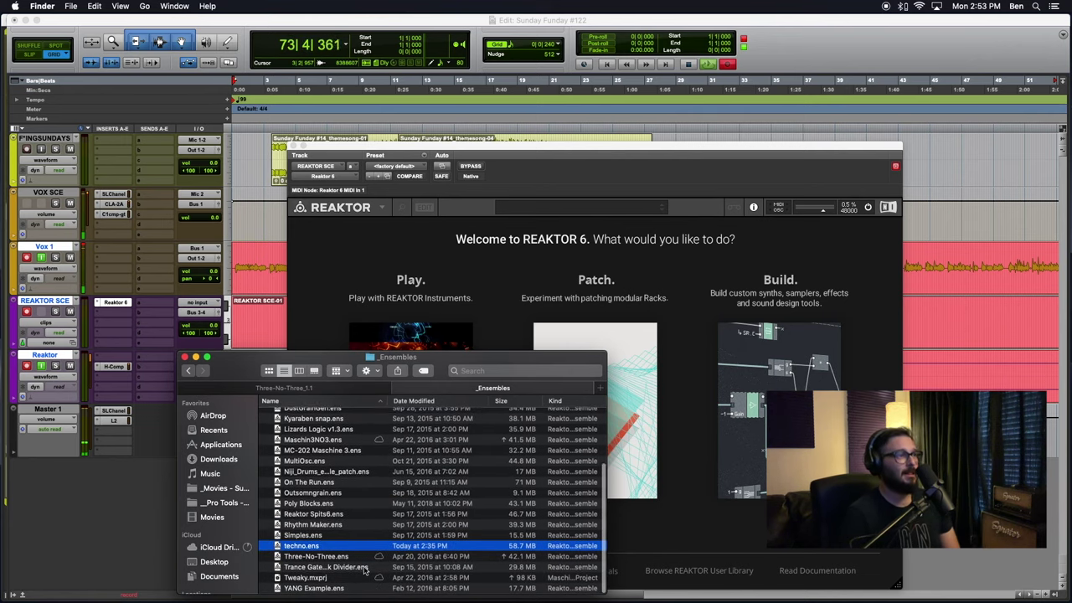
scroll(364, 571, up, 5)
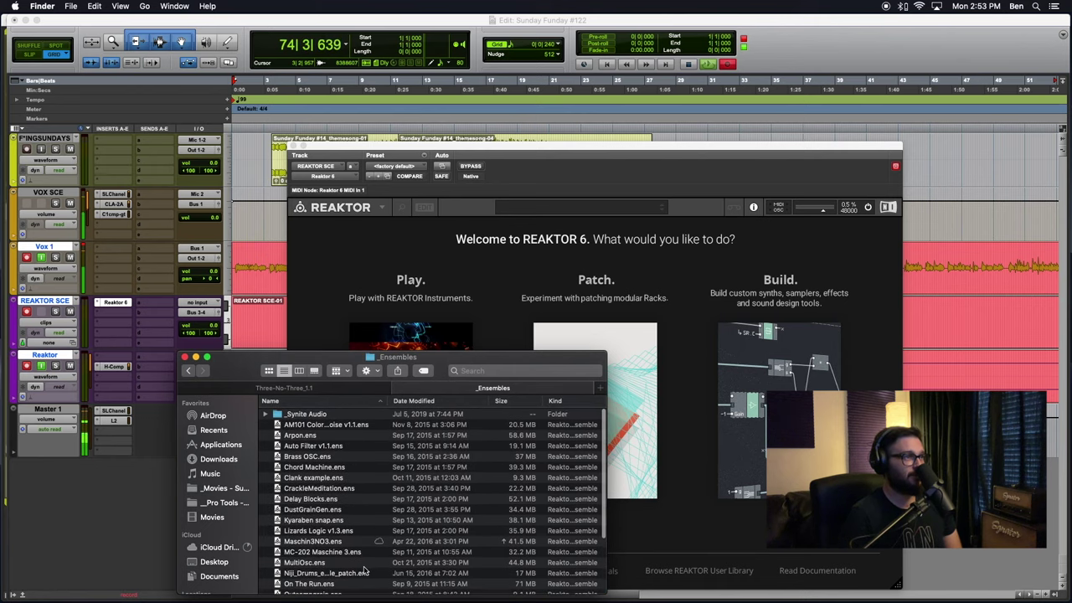
scroll(326, 506, down, 5)
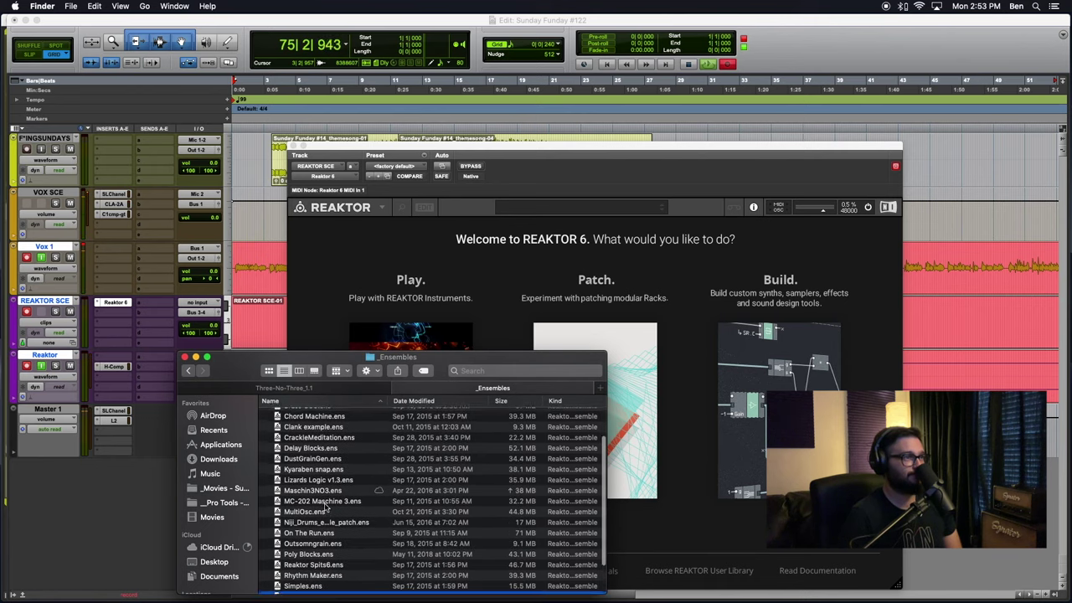
click(326, 491)
scroll(324, 507, down, 3)
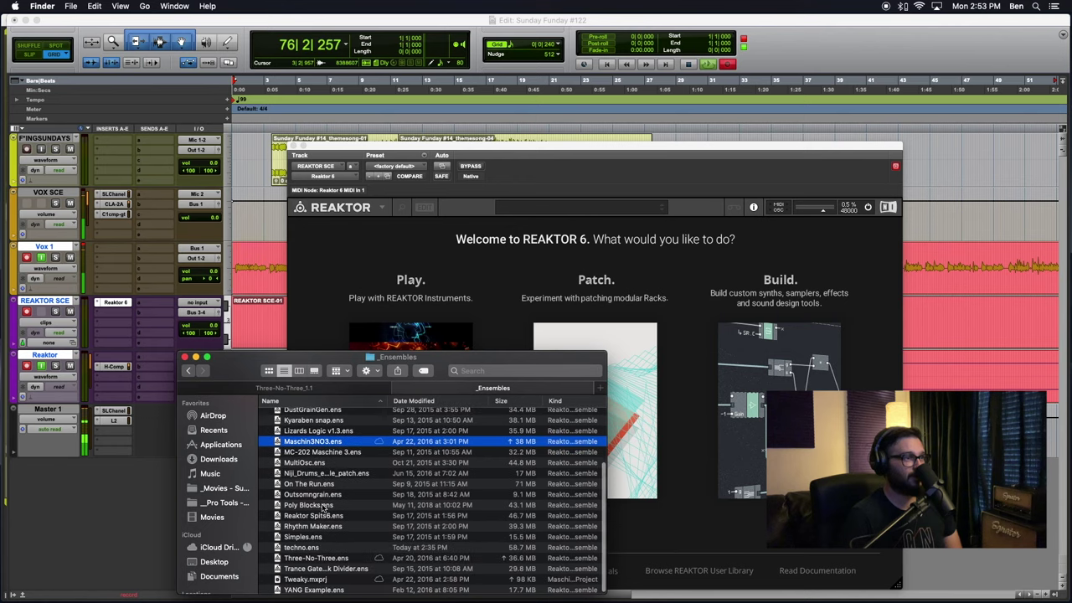
click(320, 559)
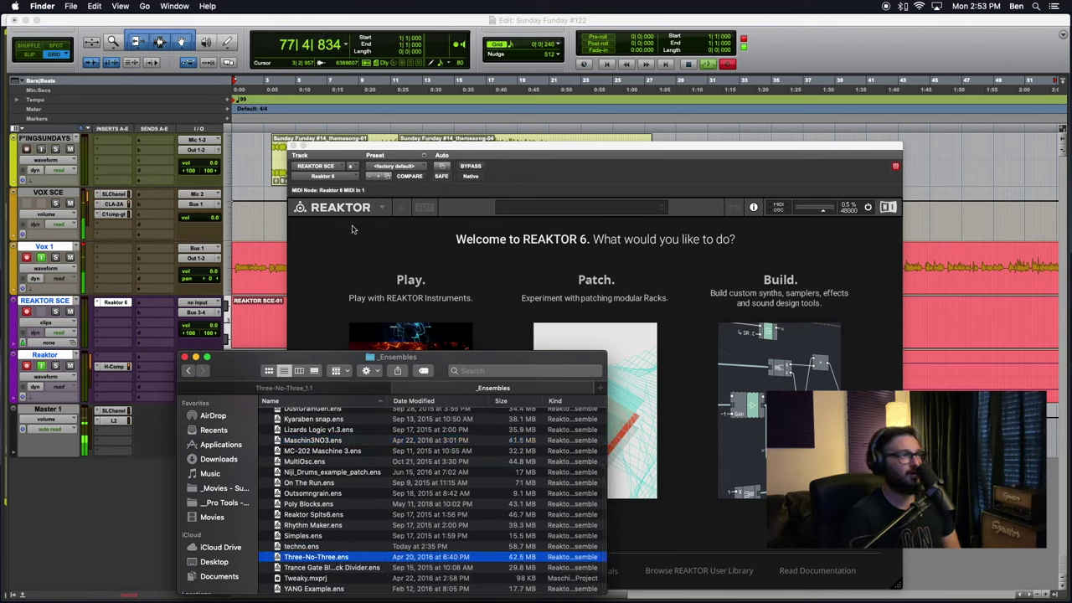
Step: Load the Three-No-Three ensemble into the Reaktor 6 plug-in in Pro Tools and view its patch structure in Edit mode
click(390, 245)
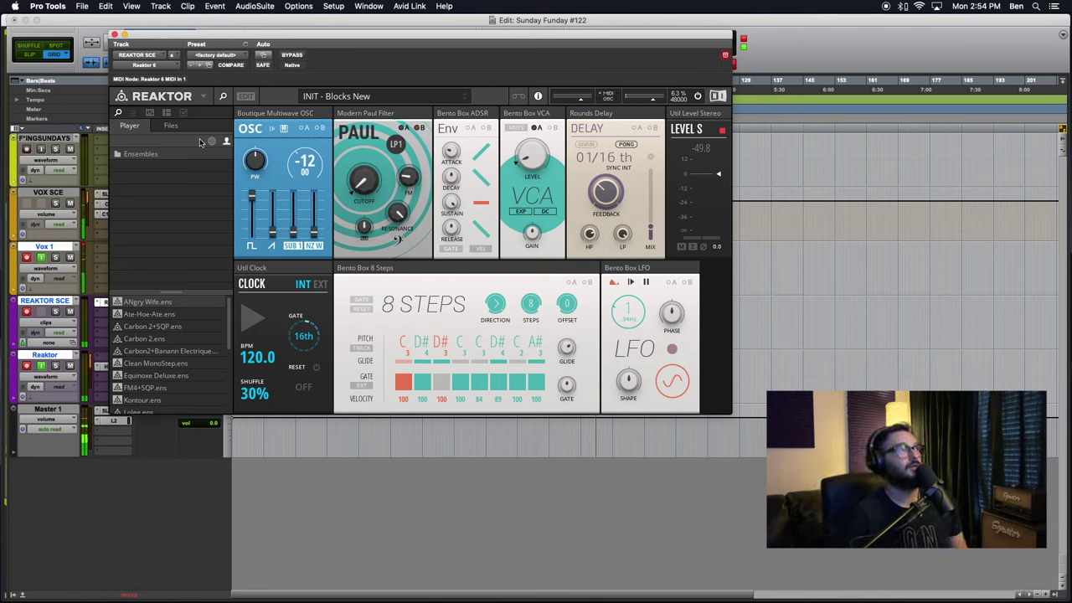
drag(301, 41, 422, 169)
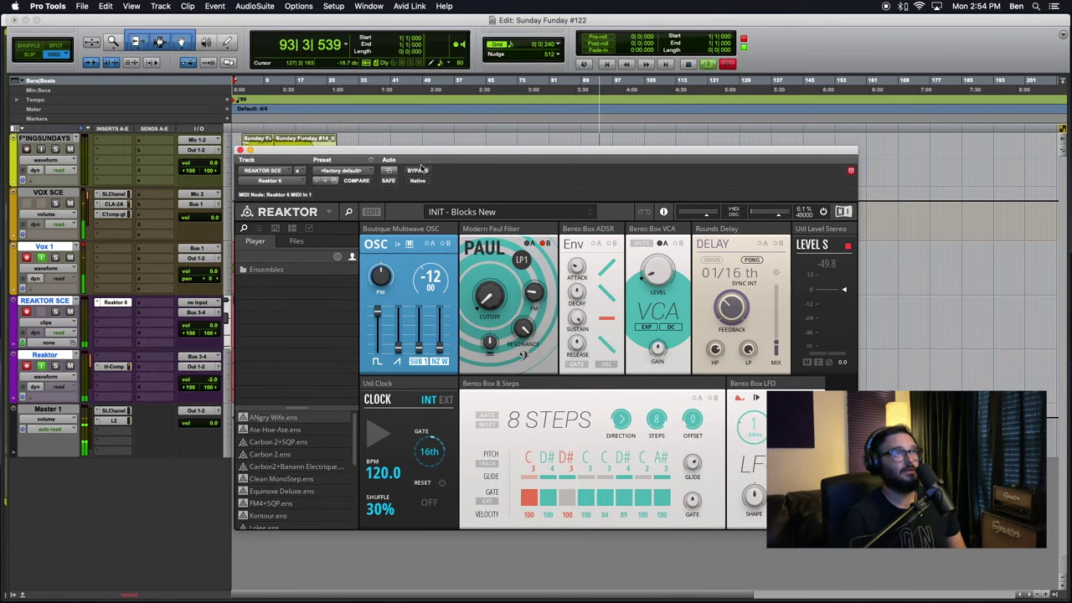
click(373, 211)
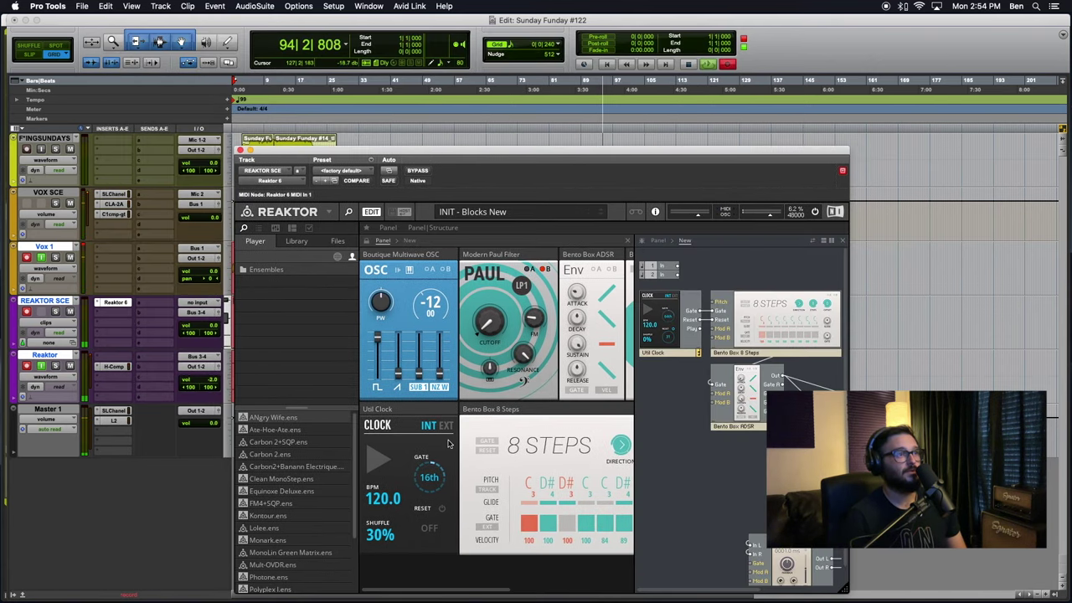
click(373, 211)
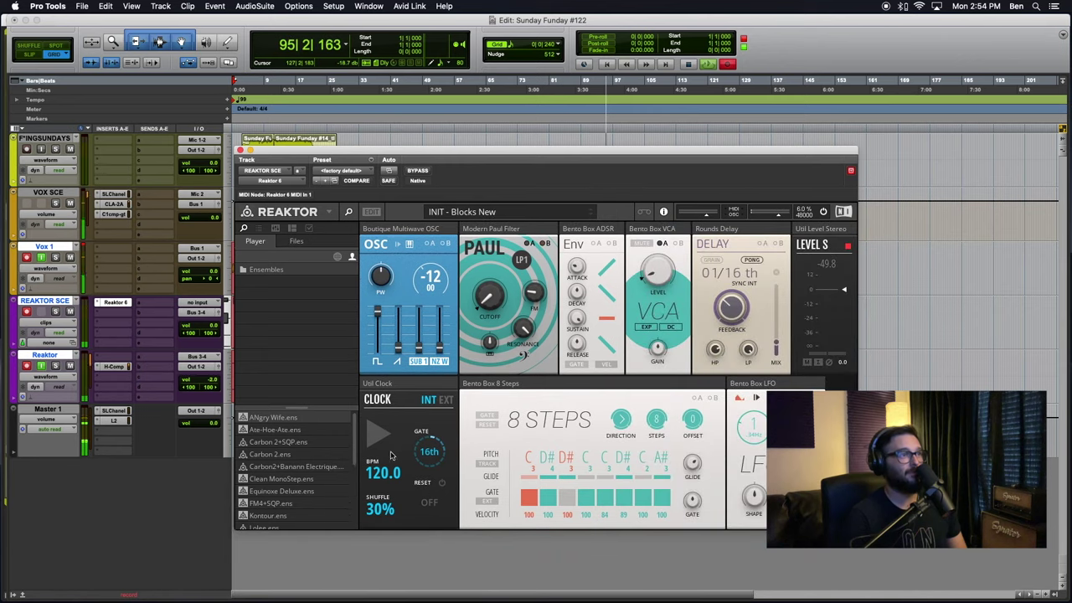
Step: Start the ensemble's clock to play the eight-step sequence and hide Reaktor's browser sidebar
click(378, 434)
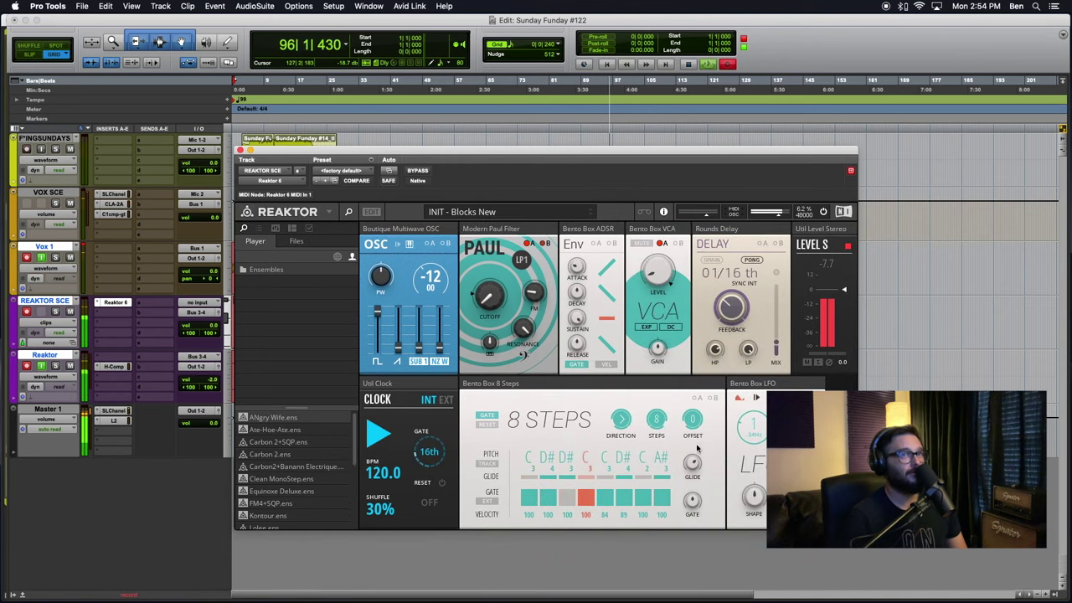
click(349, 211)
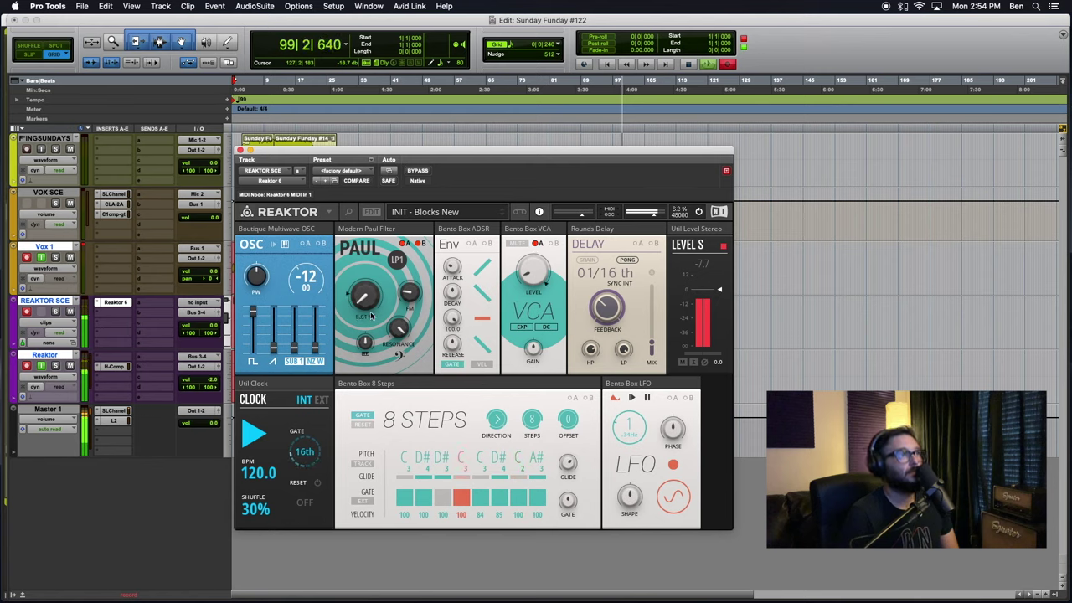
Step: Open up the Paul filter's cutoff and lower the Level S output fader to -5.8
mouse_move(358, 285)
mouse_down()
mouse_move(356, 298)
mouse_move(357, 268)
mouse_up()
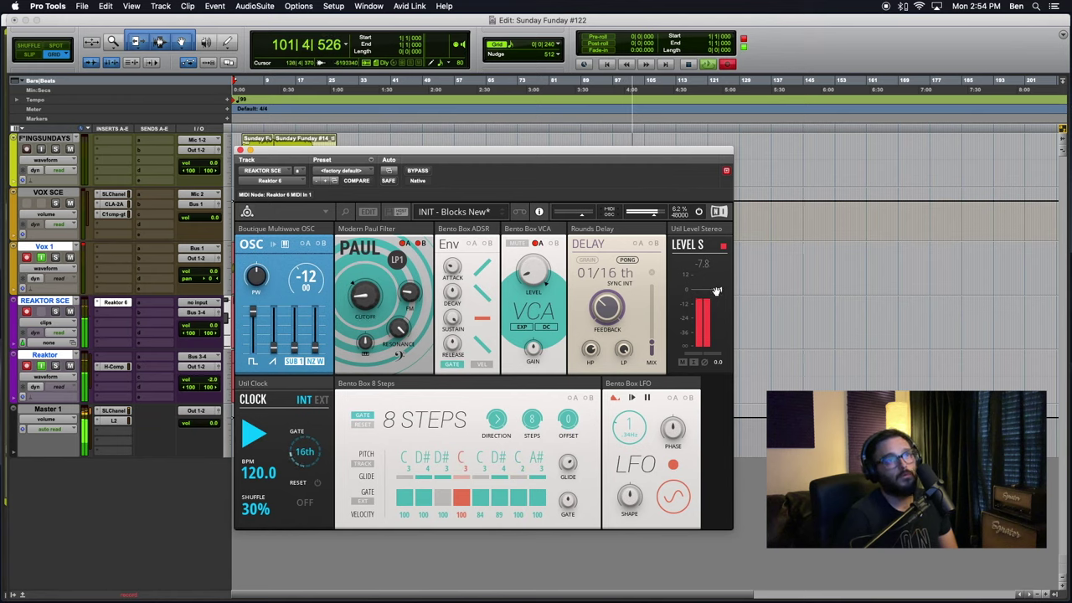
drag(720, 289, 718, 302)
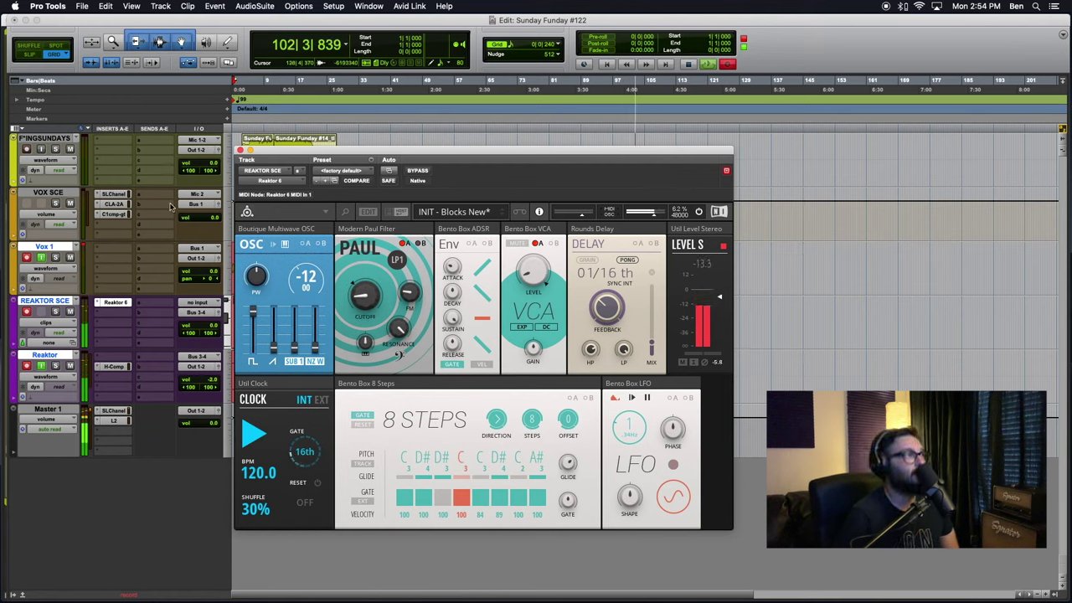
click(84, 247)
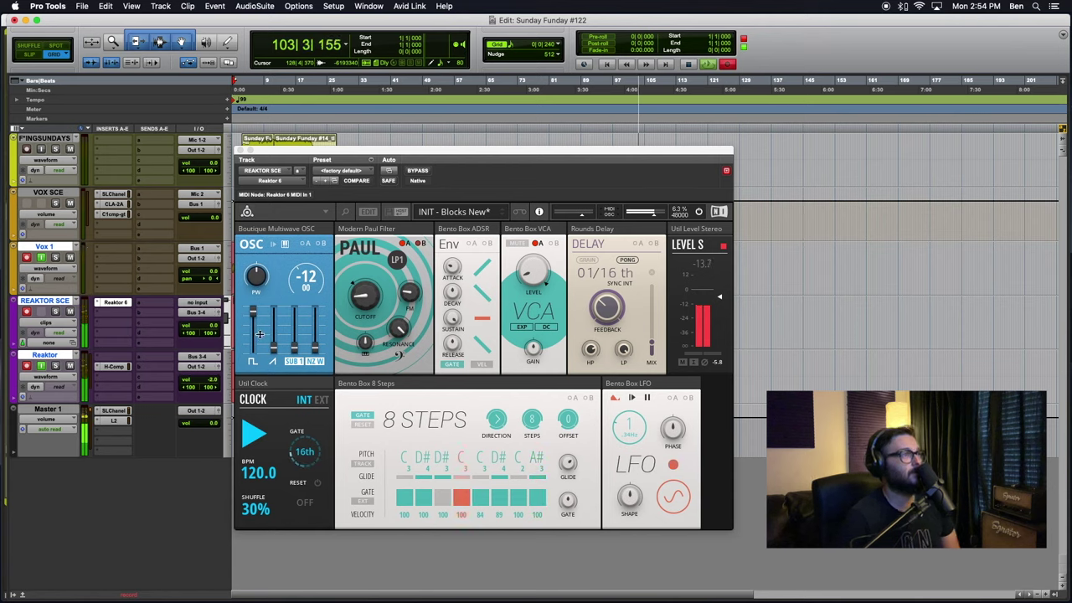
Step: Bring in the oscillator's sawtooth level and set the Bento Box envelope's release to 154 ms
drag(273, 347, 272, 260)
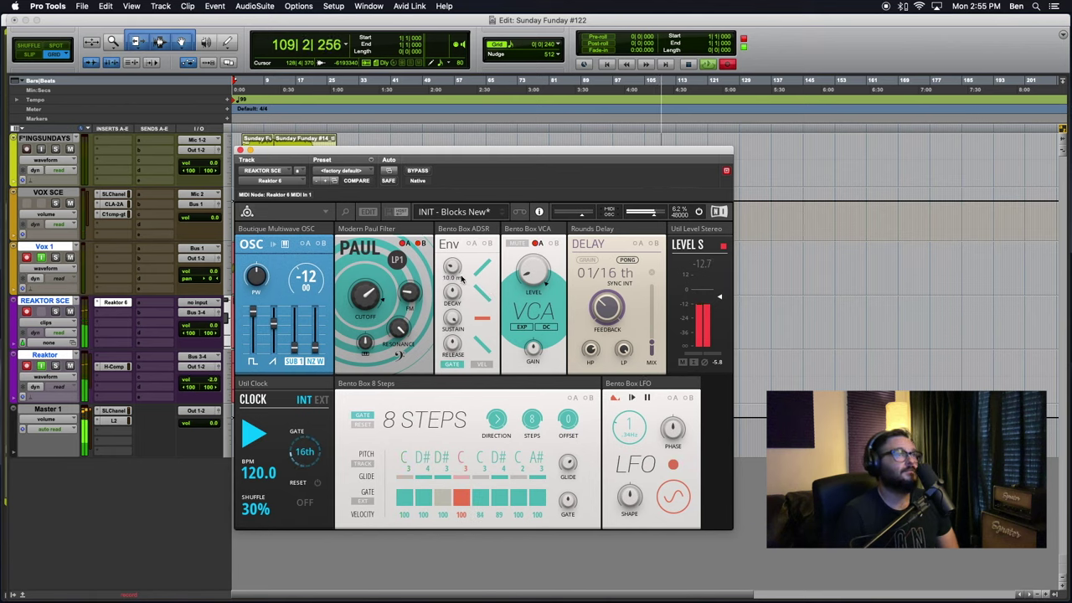
drag(453, 377, 444, 334)
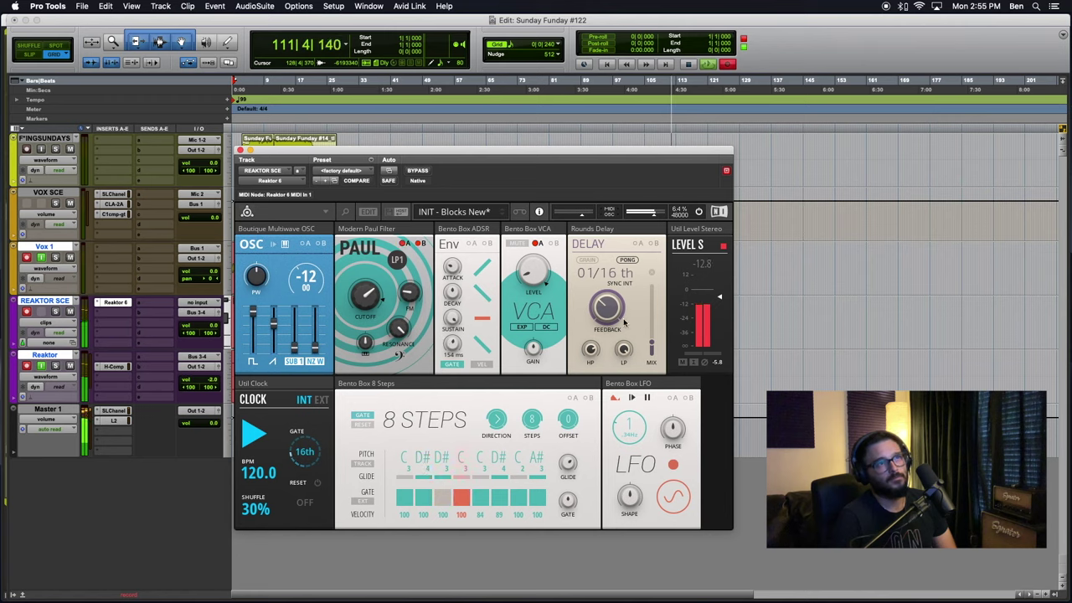
Step: Sweep the Rounds Delay mix up to 73.4 and bring it back down to 0
drag(652, 344, 647, 242)
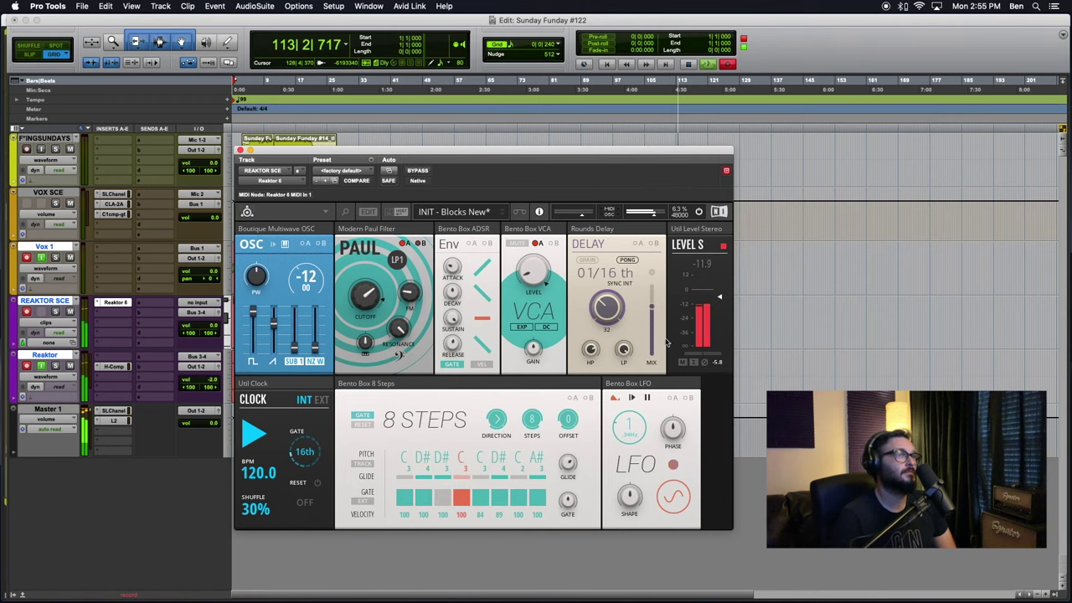
drag(653, 338, 672, 515)
drag(662, 404, 655, 475)
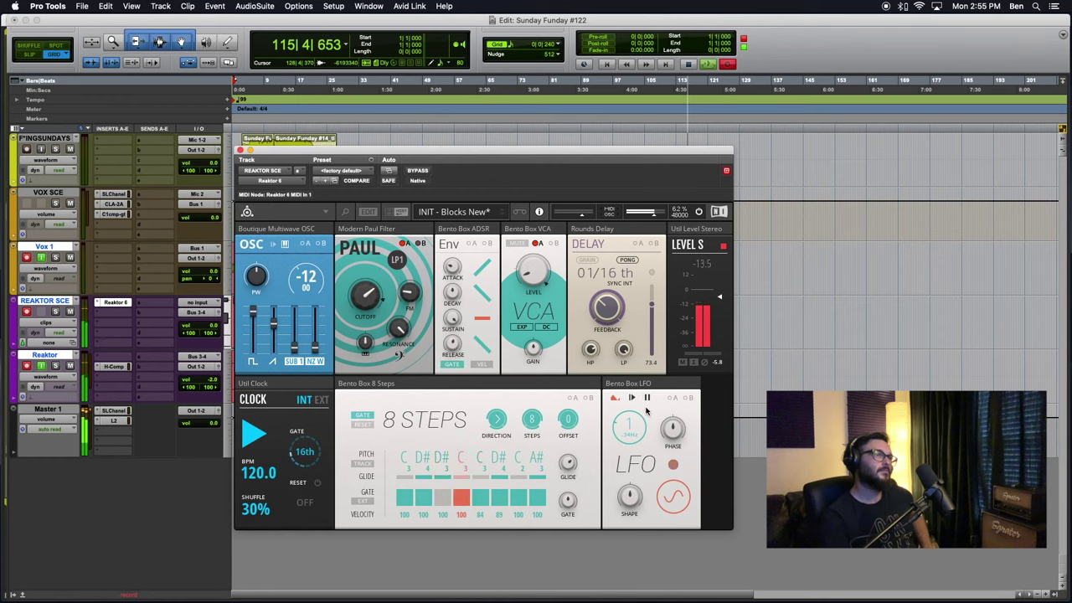
drag(647, 410, 644, 487)
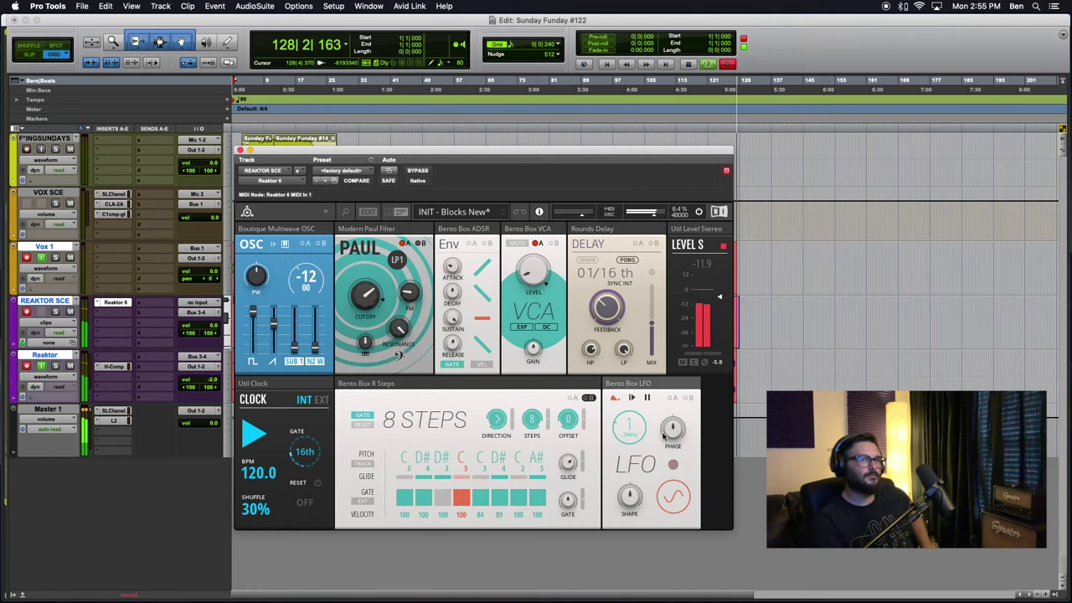
mouse_move(668, 432)
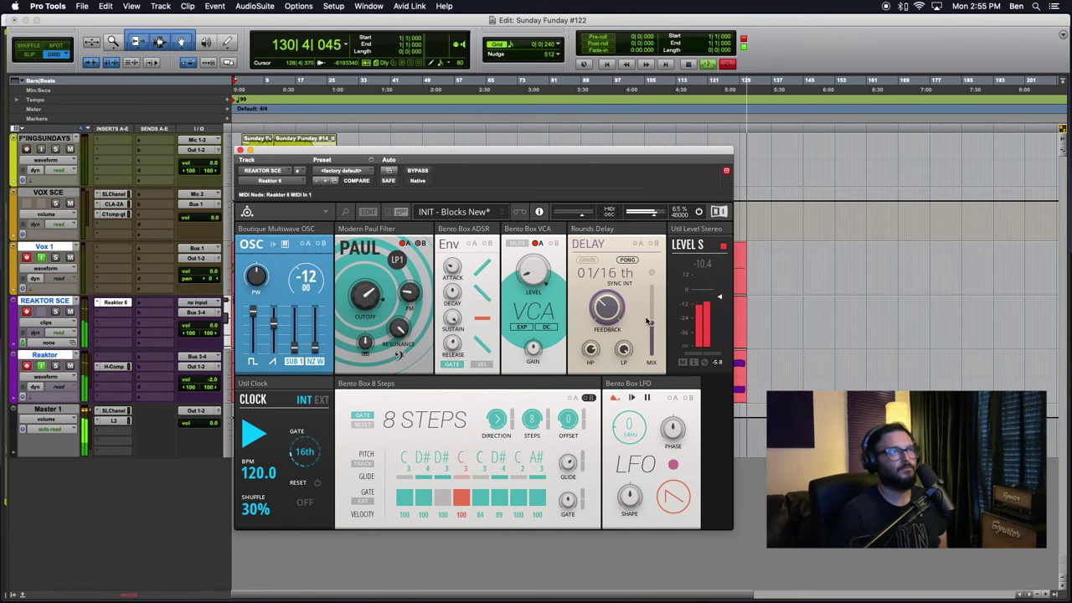
drag(650, 324, 652, 366)
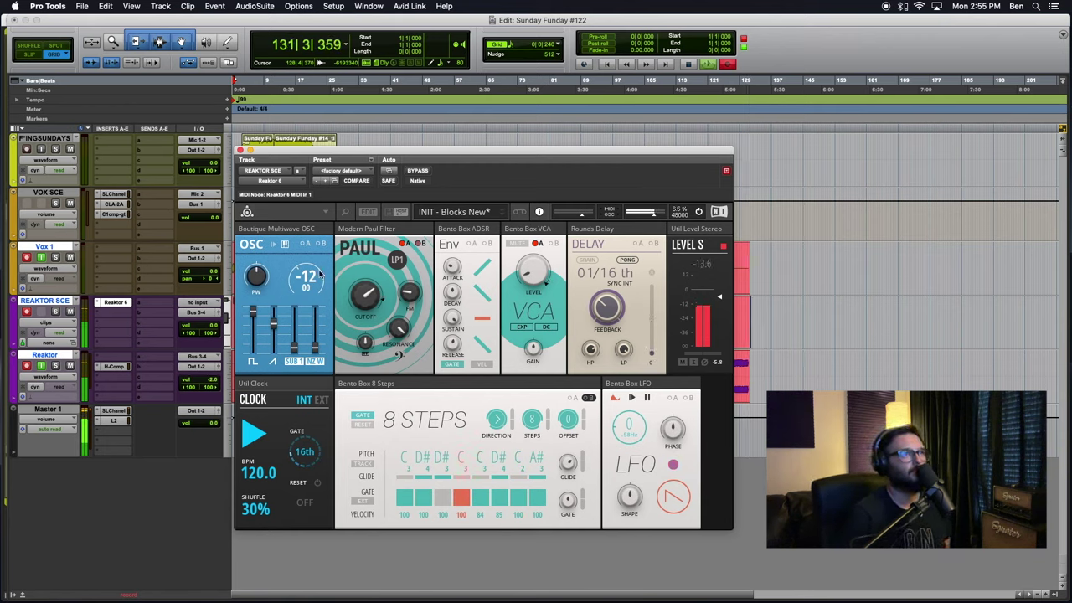
Step: Lower the Paul filter's cutoff and build up the Rounds Delay with feedback up to 72.3 and a nearly full mix
drag(364, 302, 352, 550)
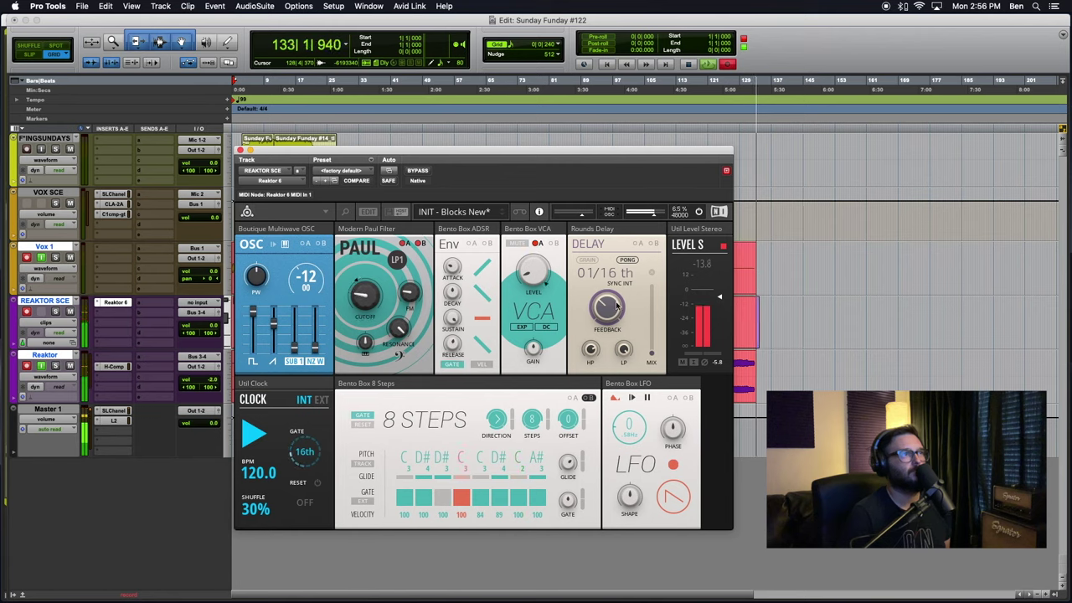
drag(618, 215, 616, 218)
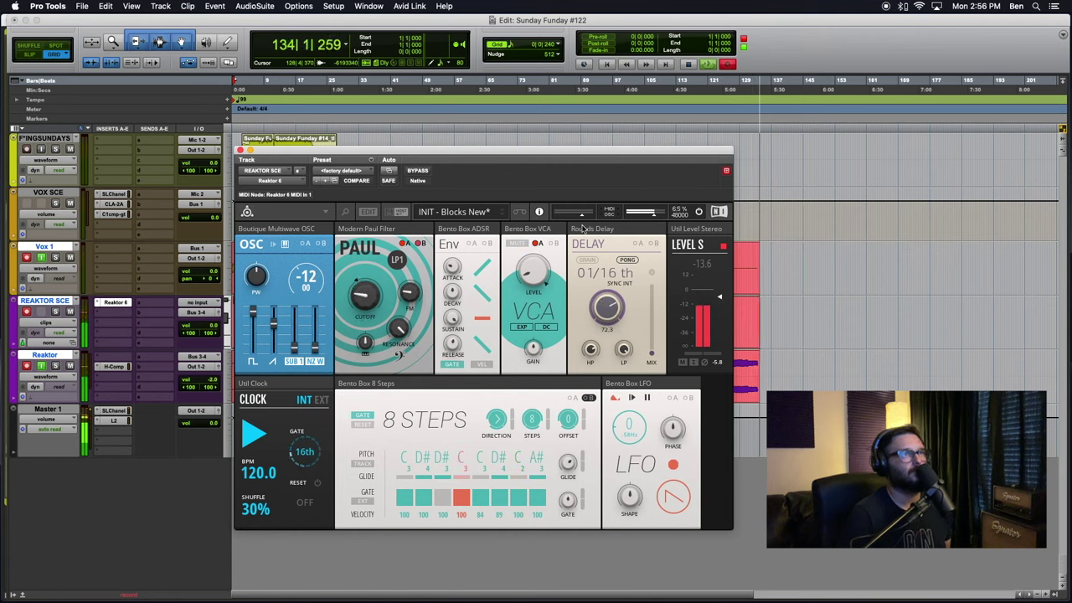
drag(652, 356, 653, 335)
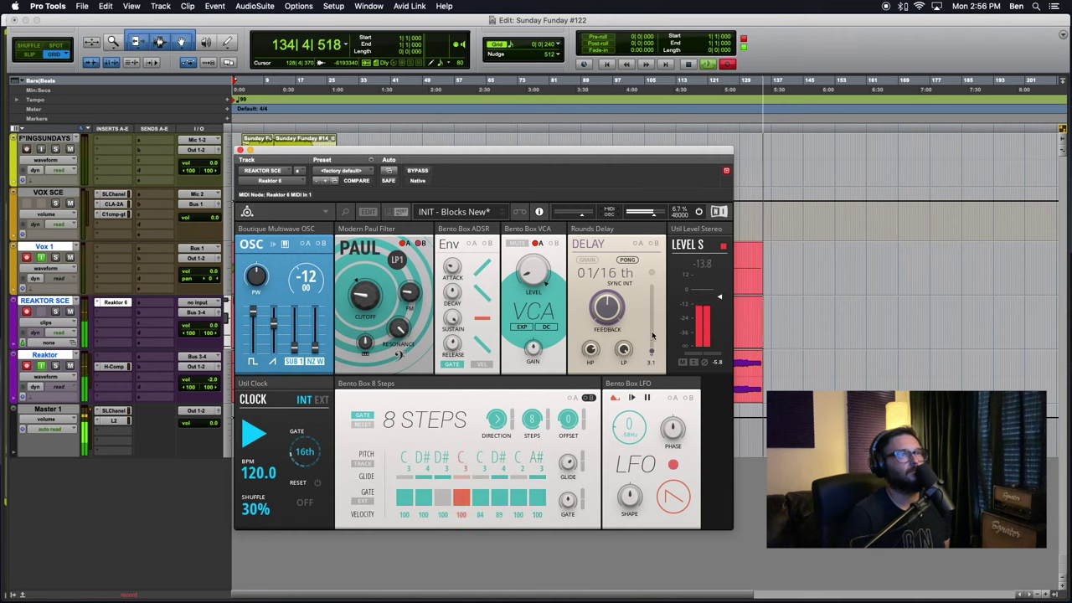
drag(652, 269, 651, 257)
drag(613, 301, 650, 271)
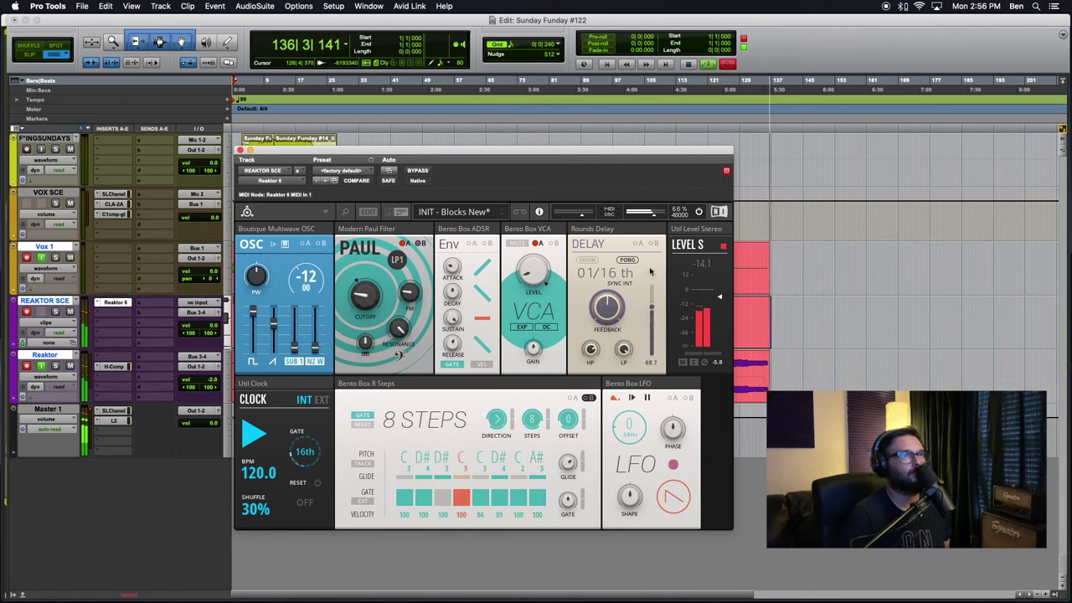
drag(652, 232, 648, 213)
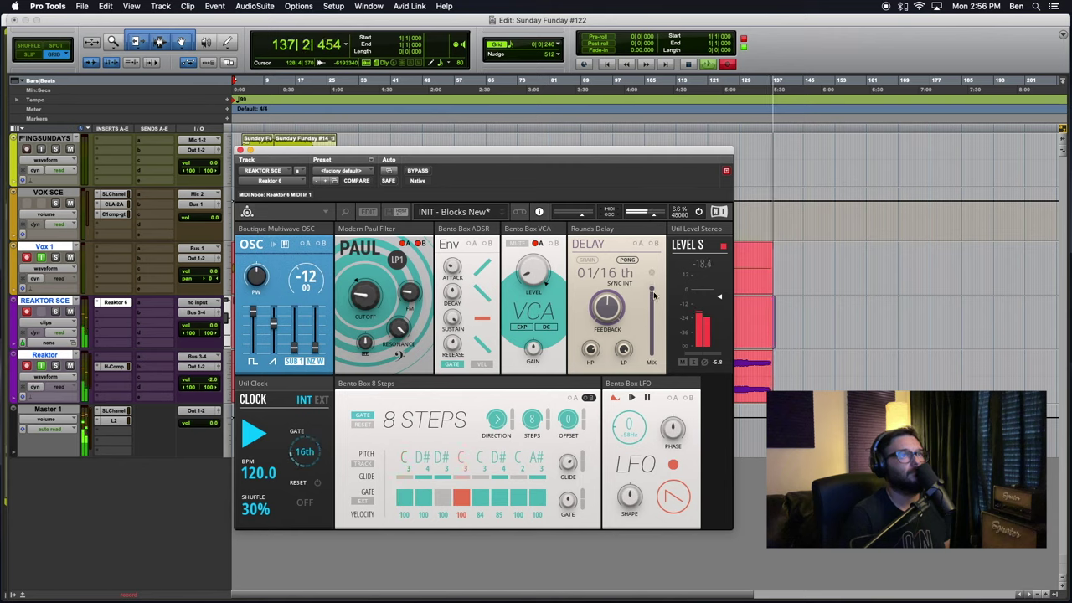
Step: Reduce the Rounds Delay mix to about 60, its feedback to 41.6 and its HP filter to 28.1
drag(655, 317, 654, 320)
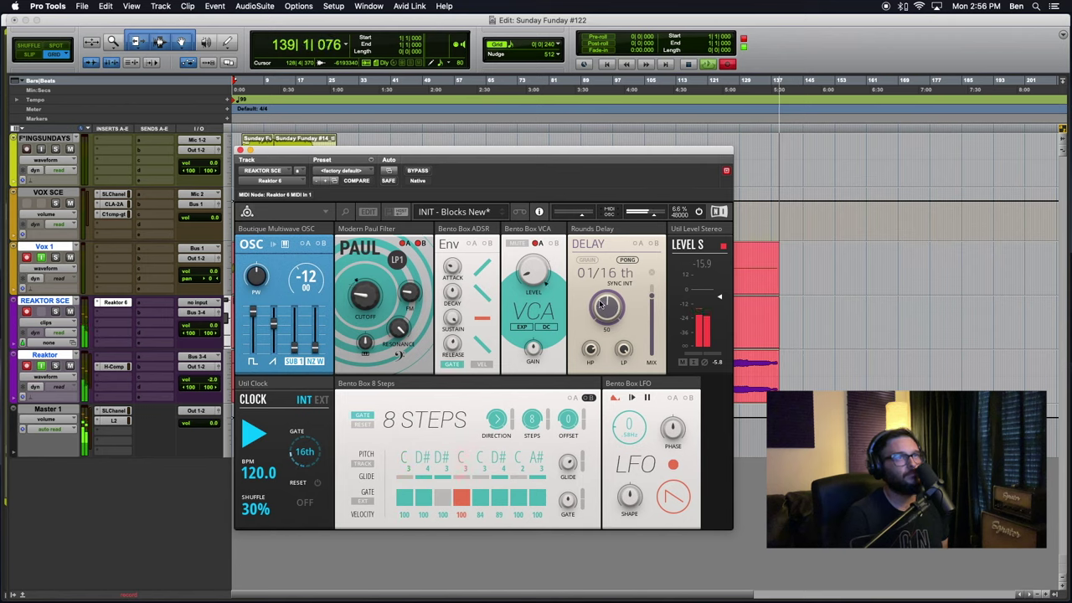
drag(654, 309, 597, 323)
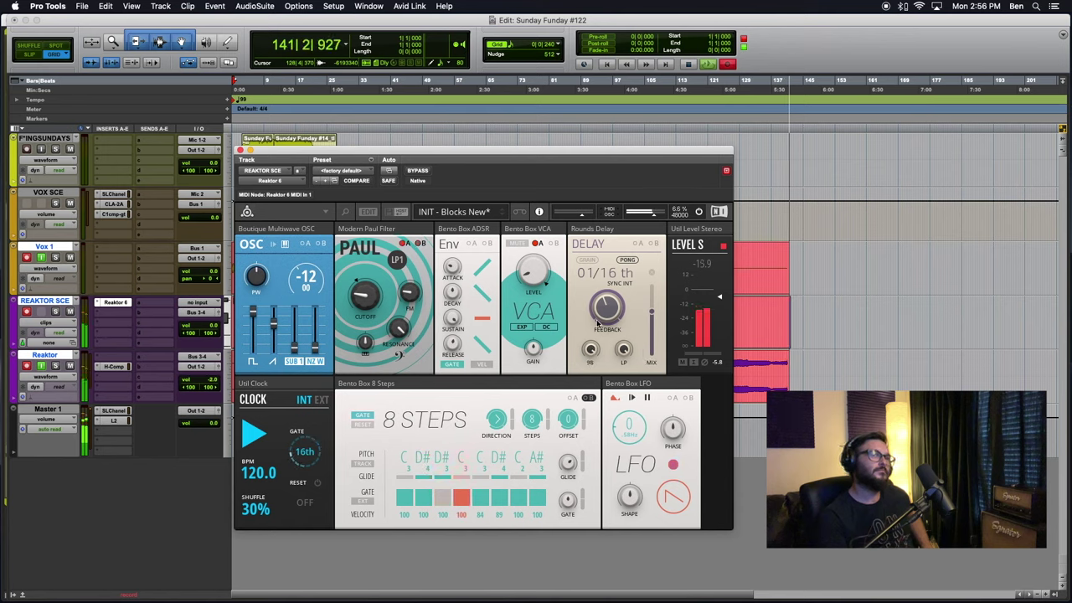
drag(600, 377, 613, 427)
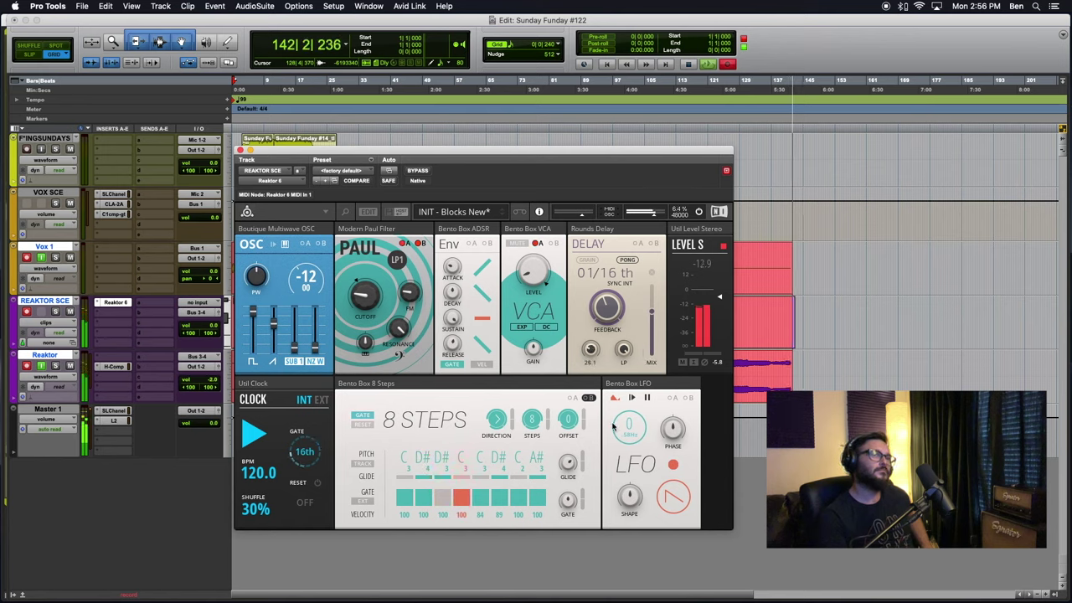
drag(607, 350, 606, 377)
Step: Sweep the Rounds Delay mix down and back up to nearly full, and take its HP filter up to 92.1 and back down
drag(652, 322, 659, 264)
drag(653, 325, 660, 409)
drag(670, 446, 652, 240)
drag(591, 364, 590, 308)
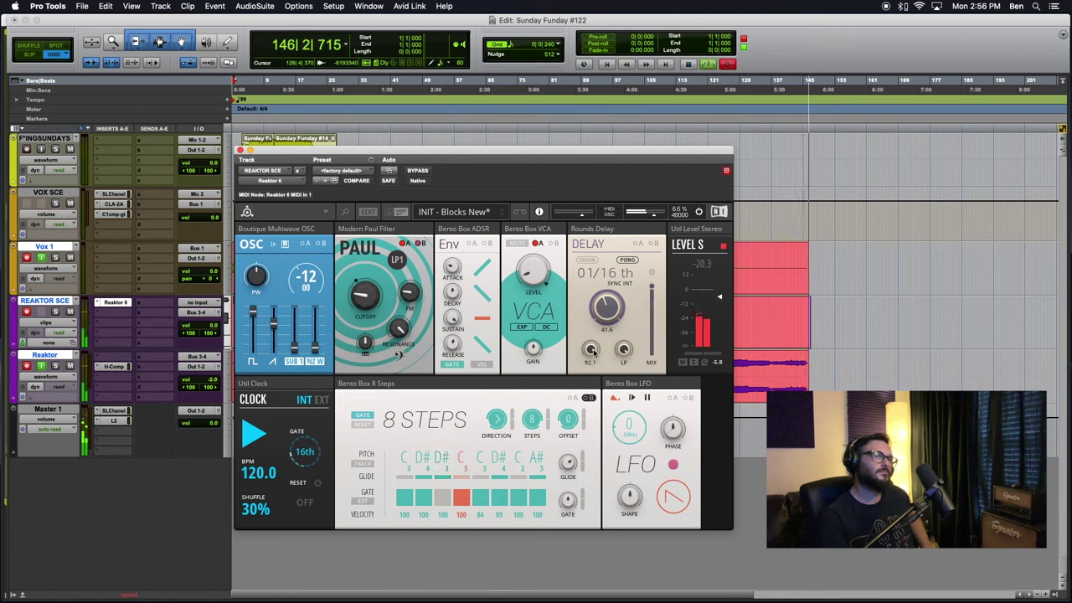
drag(594, 353, 590, 367)
drag(655, 288, 652, 301)
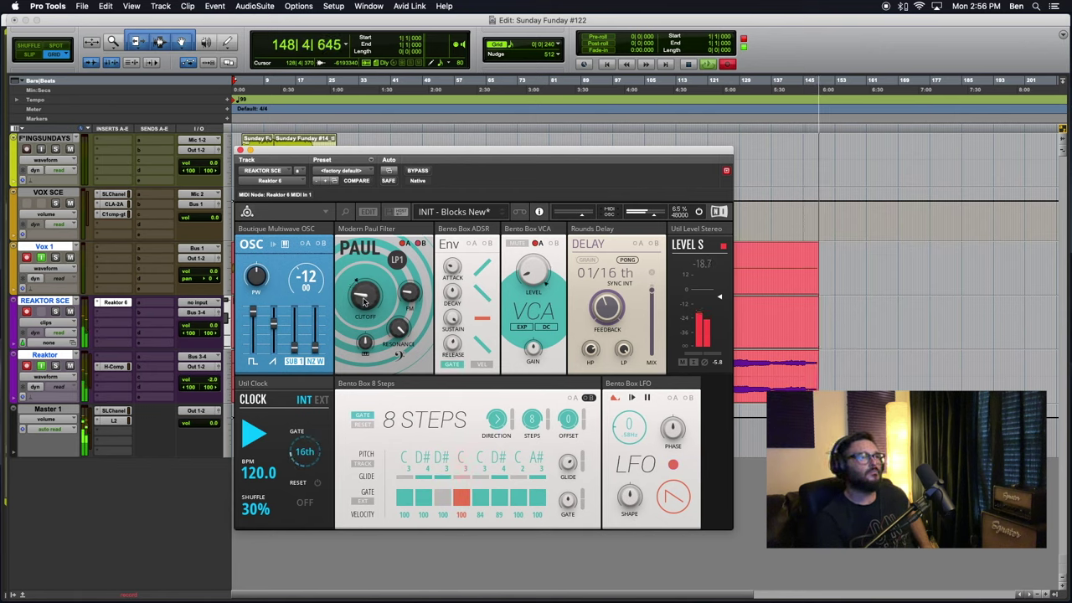
Step: Assign the Paul filter's cutoff to a hardware controller with MIDI & OSC Learn
right_click(364, 299)
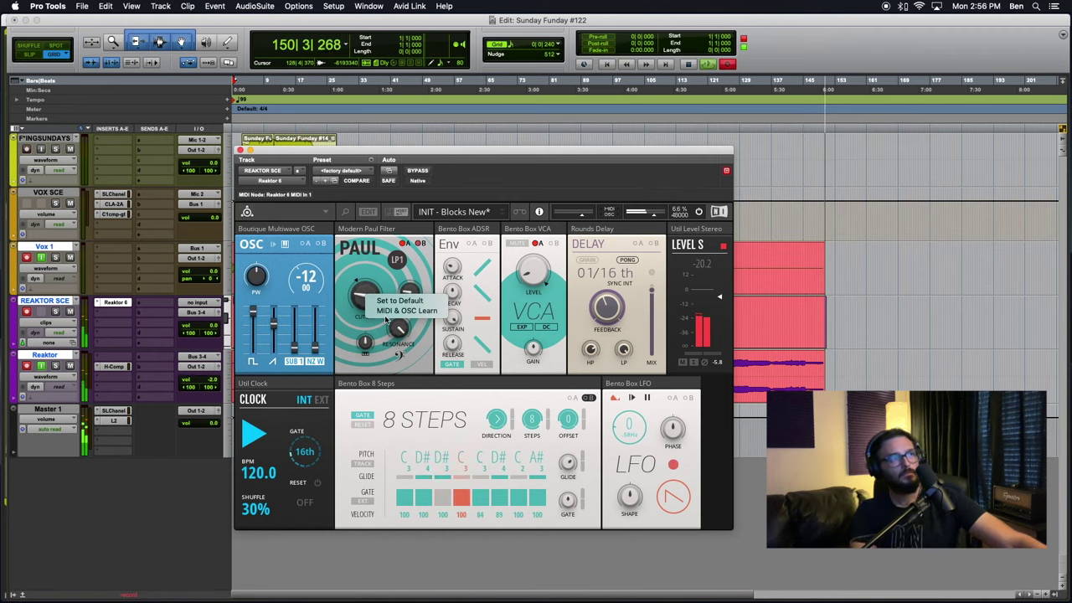
click(387, 311)
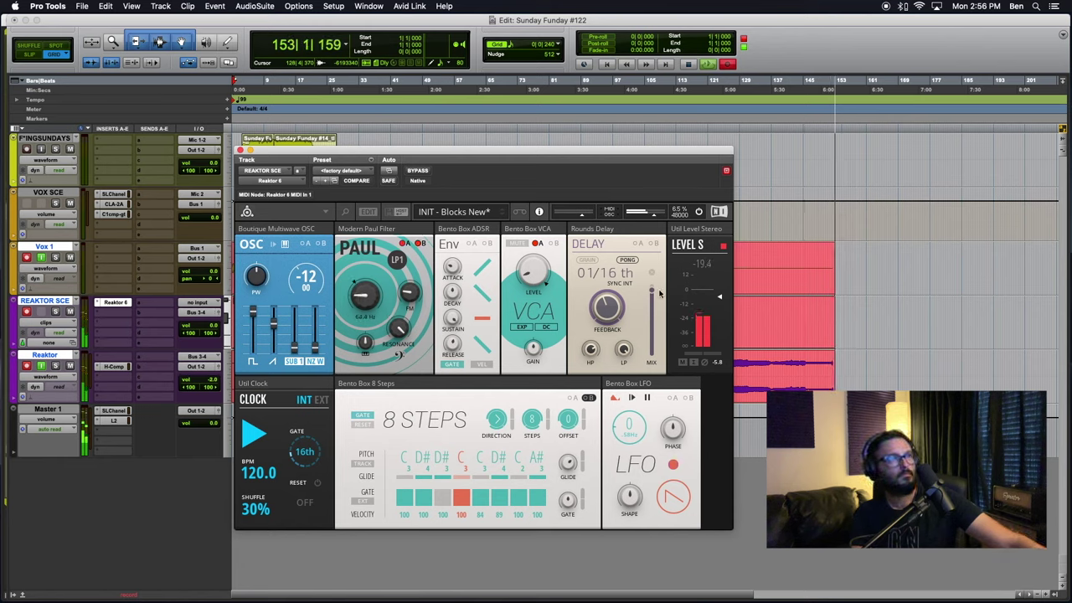
Step: Lower the Rounds Delay mix to about 19 and switch the 8 Steps direction through random to back-and-forth
drag(653, 297, 647, 394)
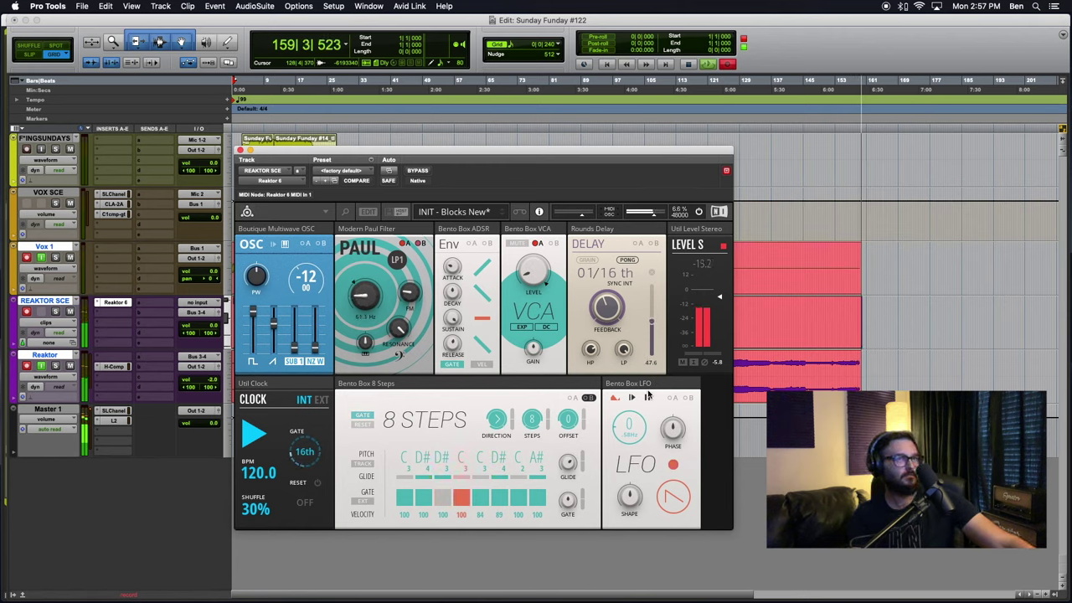
drag(648, 395, 643, 445)
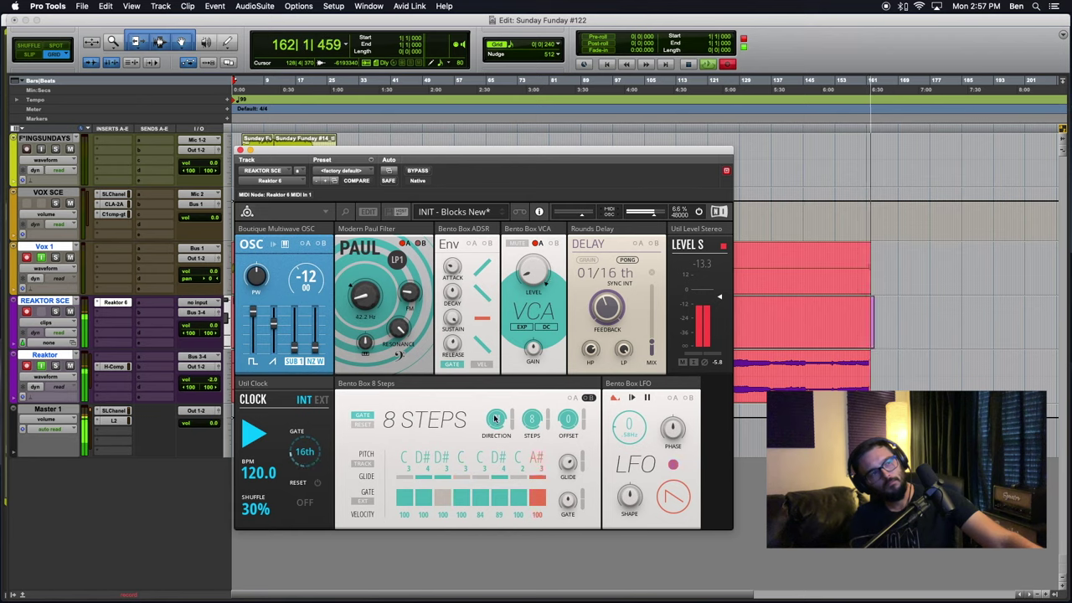
drag(495, 418, 486, 415)
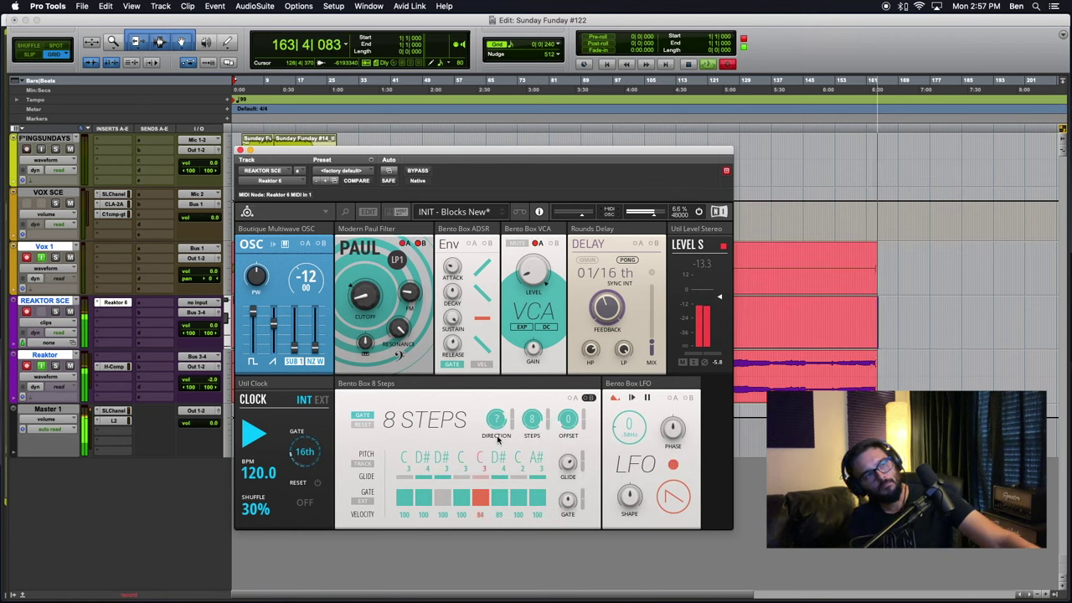
drag(497, 437, 494, 389)
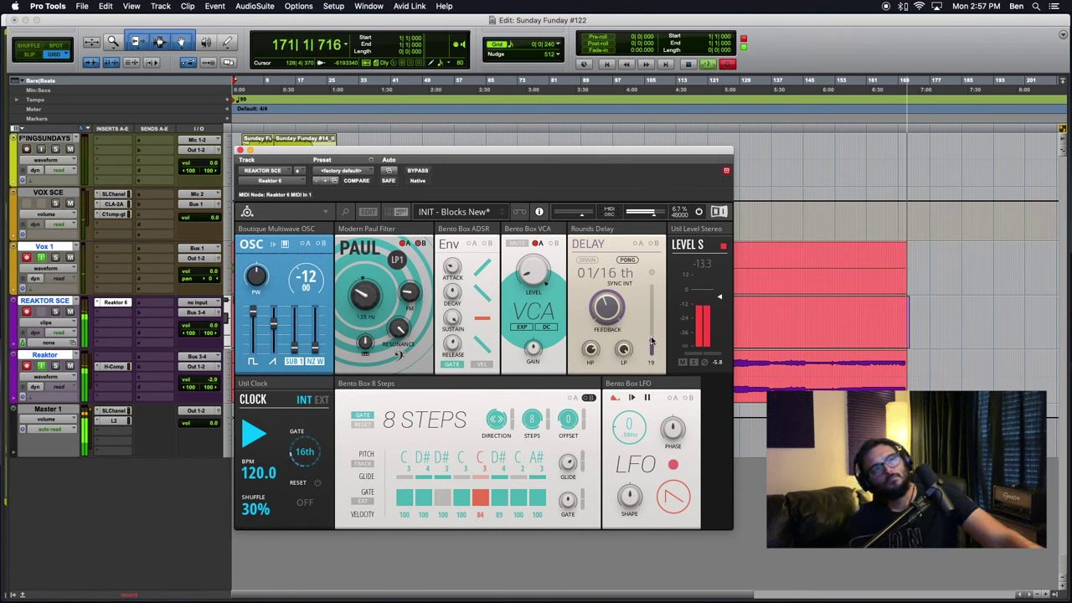
Step: Raise the Rounds Delay mix to slightly over half and set the Level S output to -5.3
drag(653, 321, 678, 268)
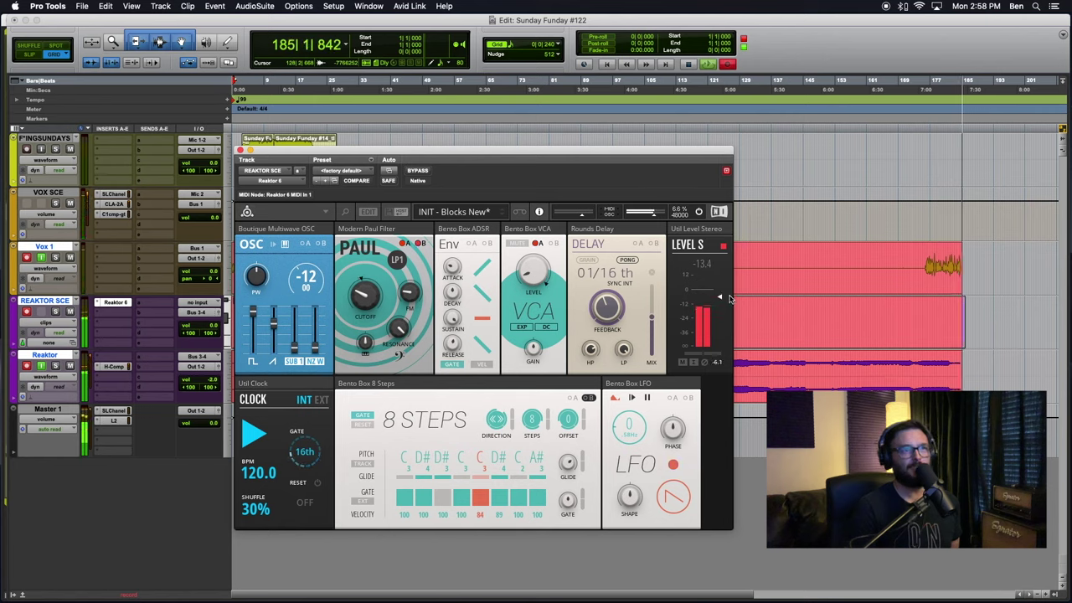
drag(730, 298, 729, 300)
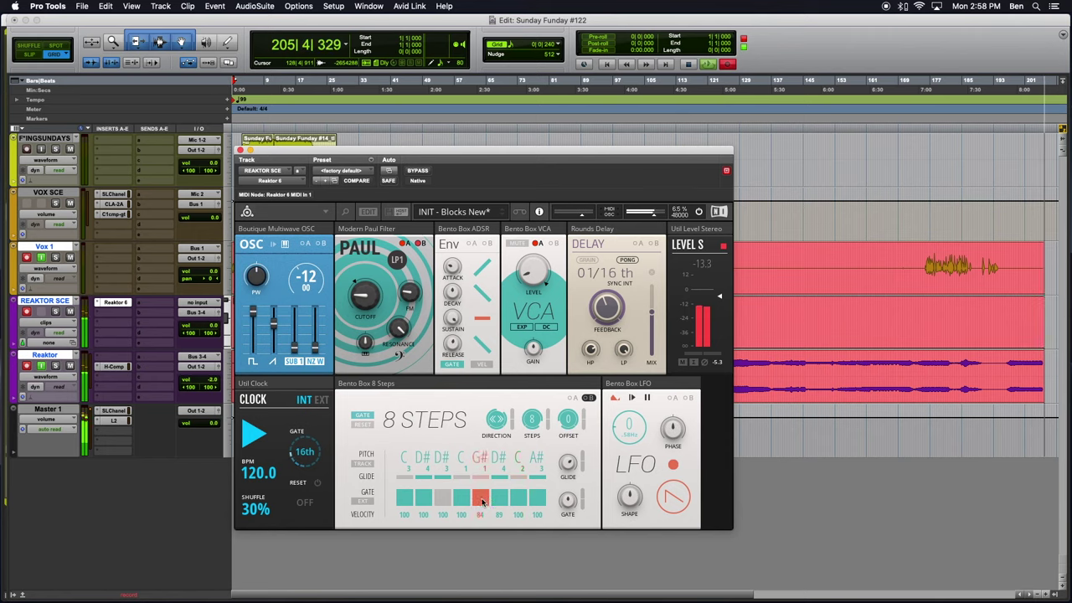
Step: Set the pitch of the fifth and fourth steps in the 8 Steps sequencer to C2
drag(481, 459, 482, 494)
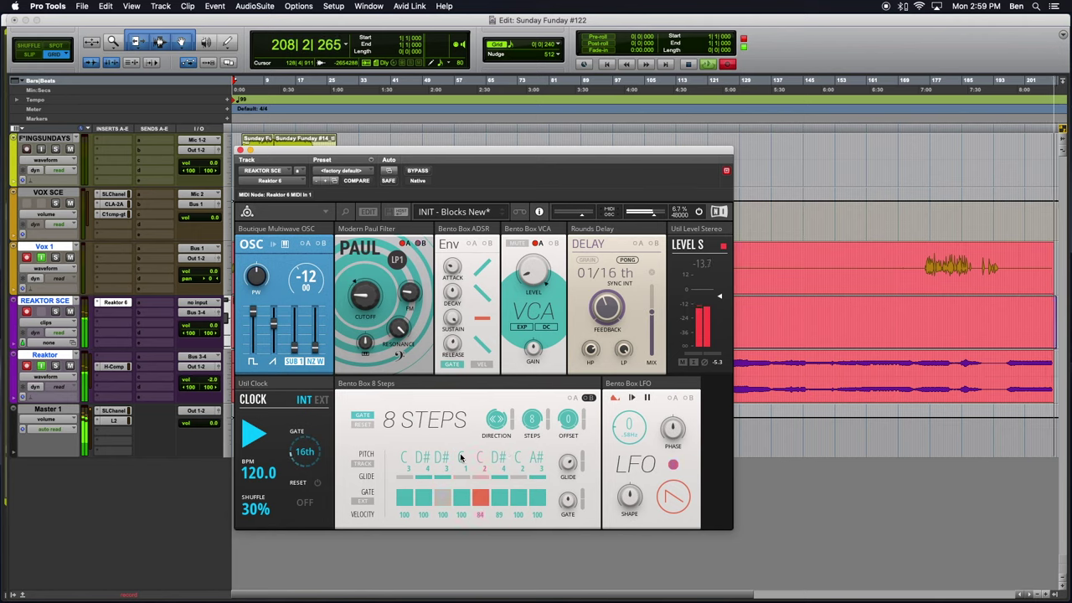
drag(467, 455, 463, 425)
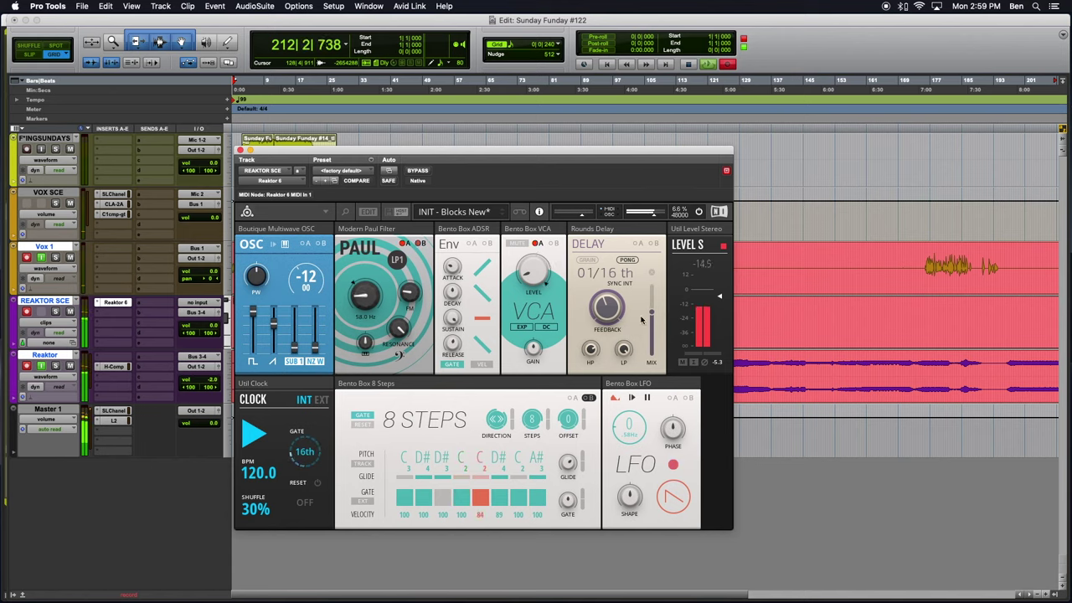
Step: Raise the Rounds Delay mix to nearly fully wet and ease it back slightly
drag(648, 319, 664, 249)
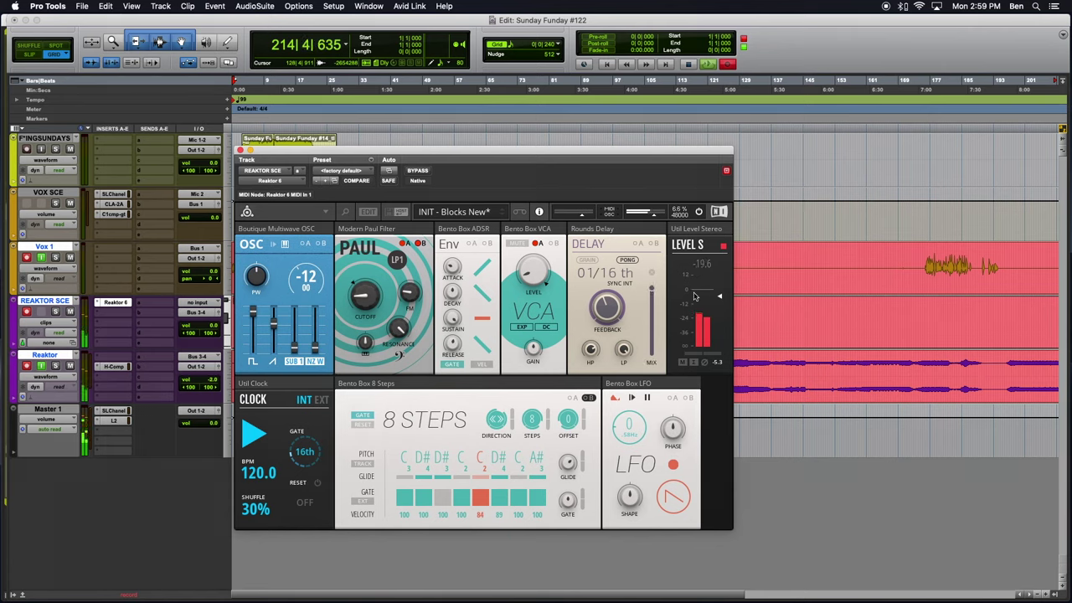
drag(653, 288, 653, 300)
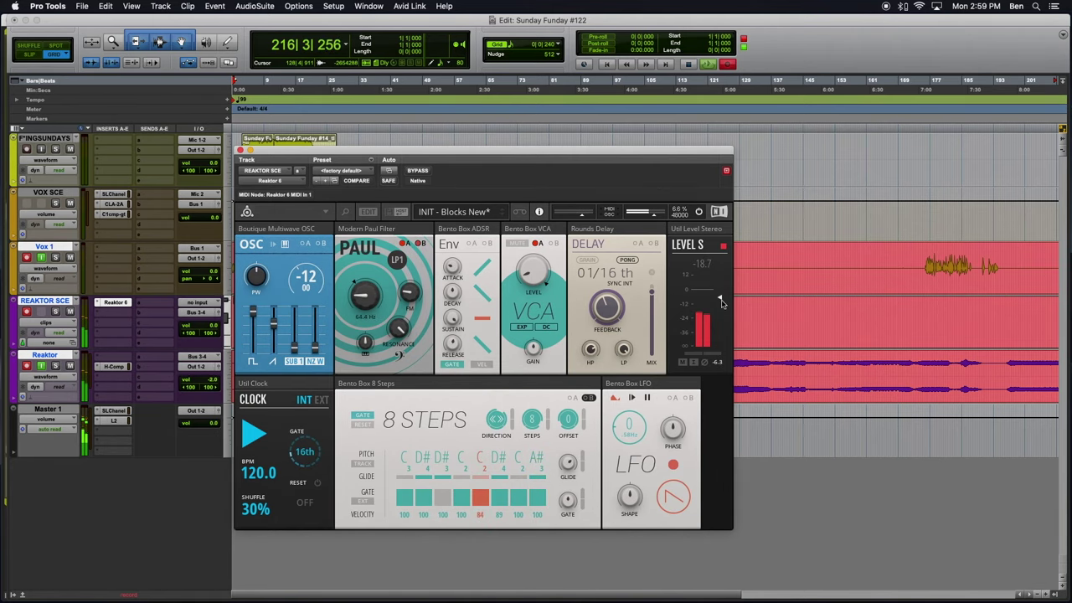
Step: Lower the Level S output to -14.5 and assign its fader to a hardware controller with MIDI & OSC Learn
drag(722, 304, 723, 318)
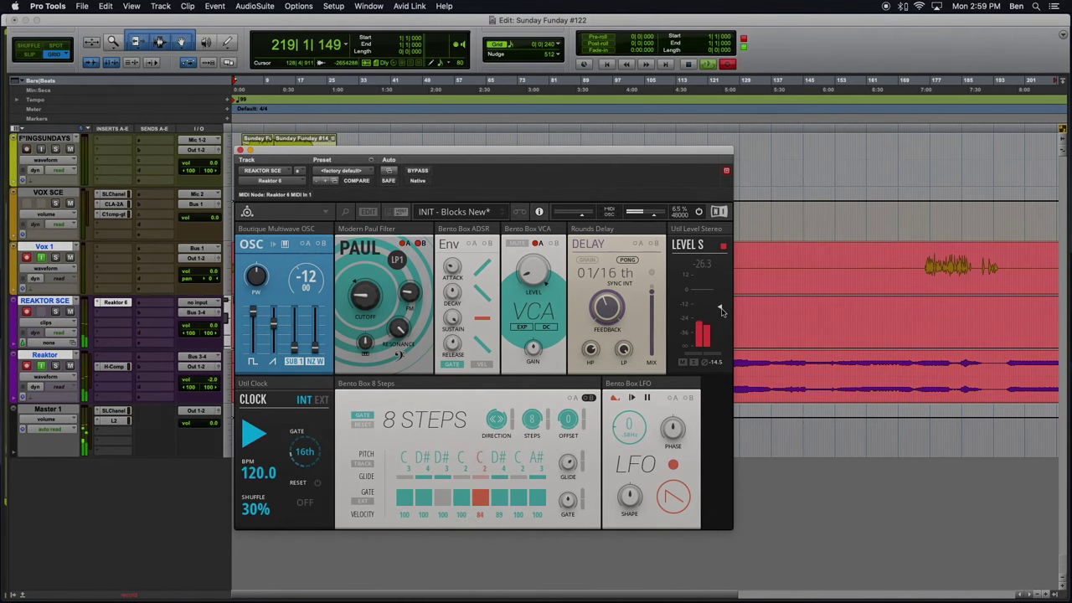
right_click(722, 313)
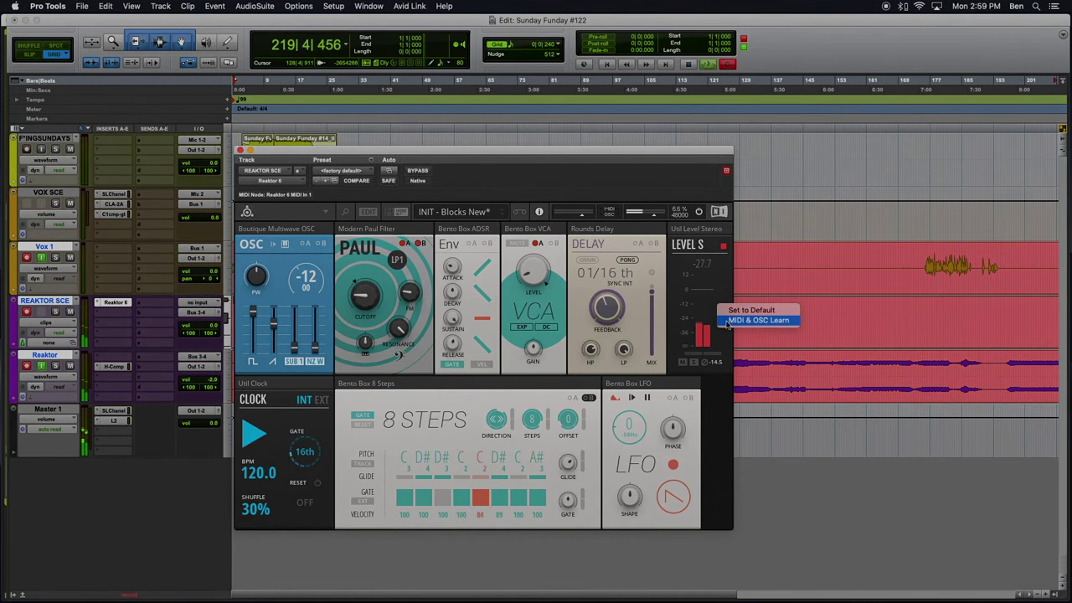
click(727, 321)
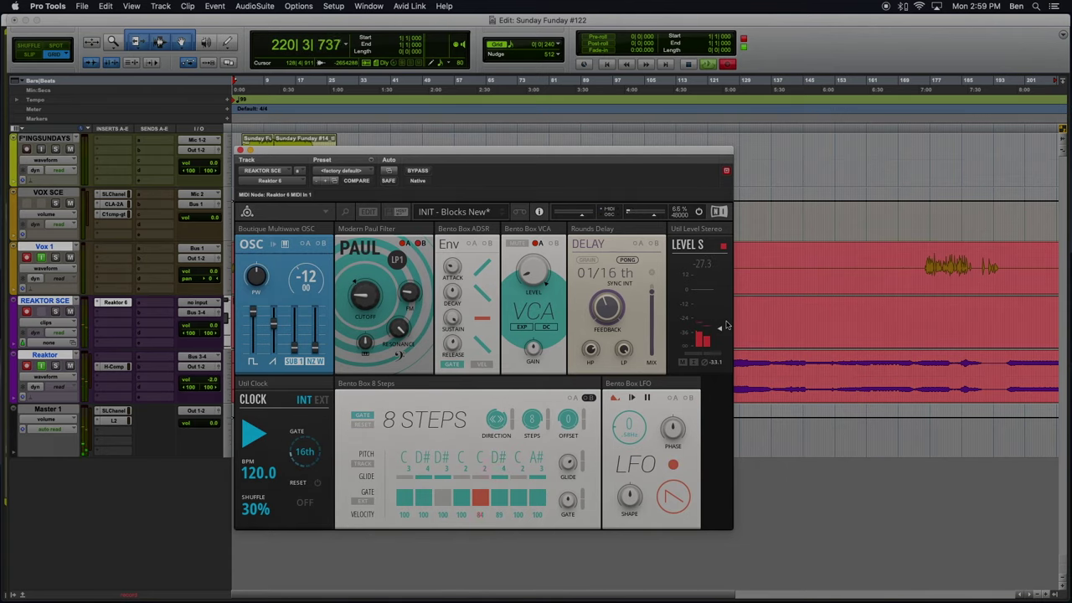